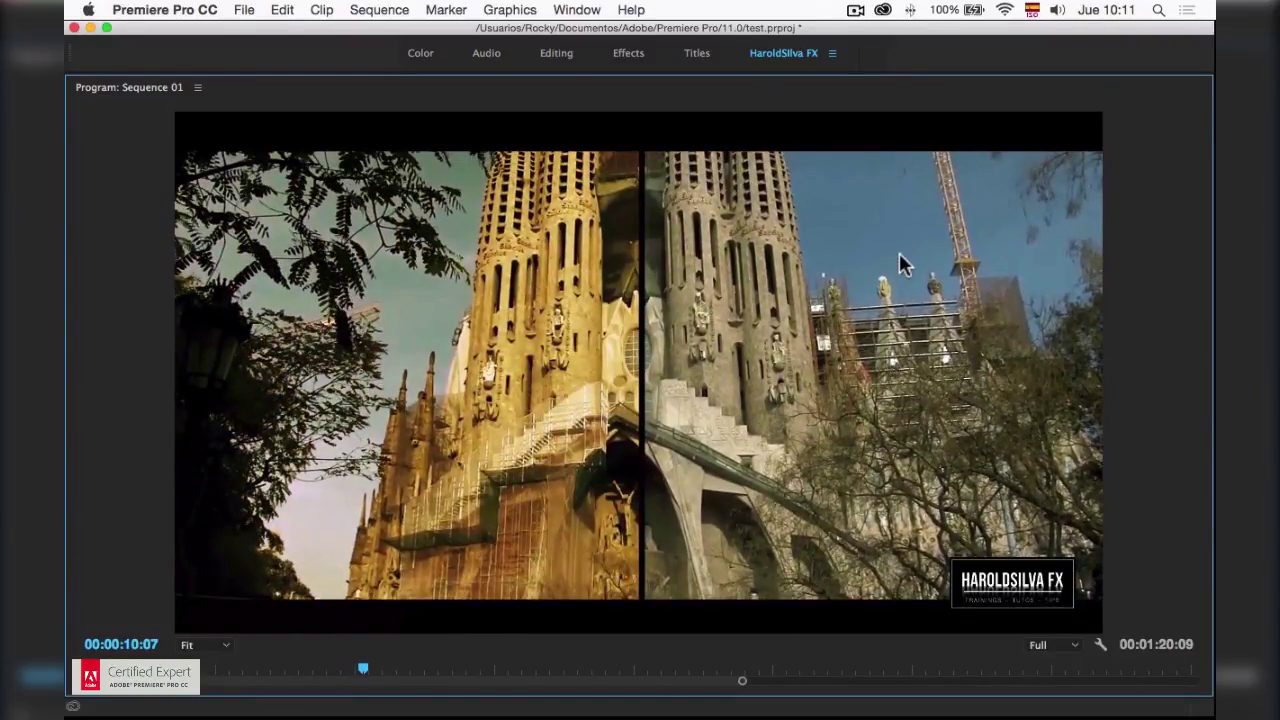
Restore the maximized Program Monitor to the normal panel layout with the Sequence 01 timeline.
key("grave")
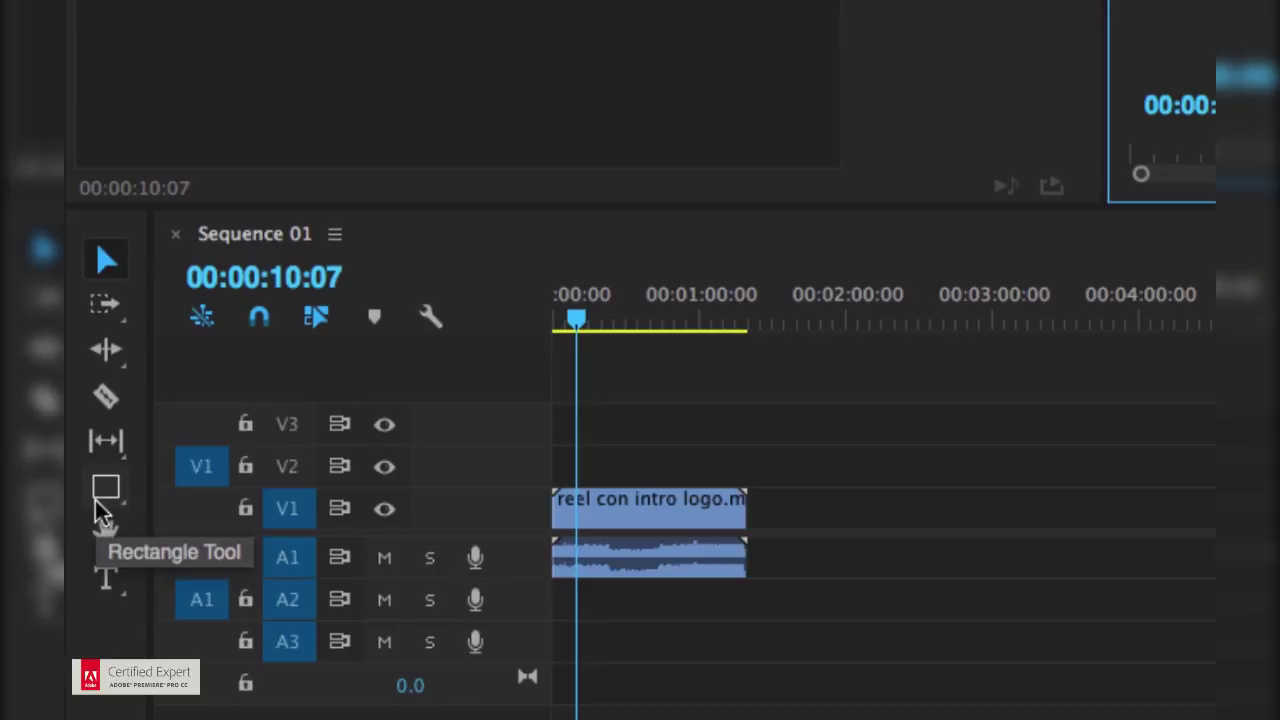
Browse the Track Select, Ripple Edit, Slip and shape tool flyouts, leaving the Rectangle Tool active.
left_click(113, 306)
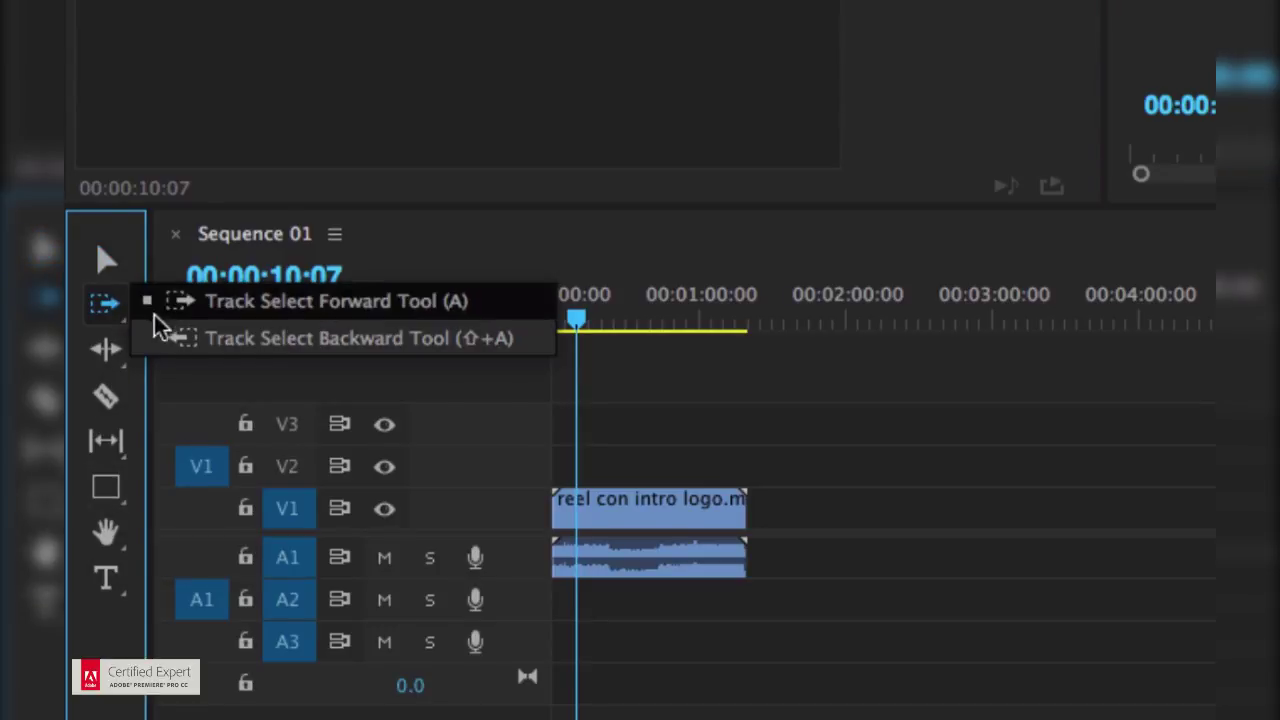
left_click(111, 353)
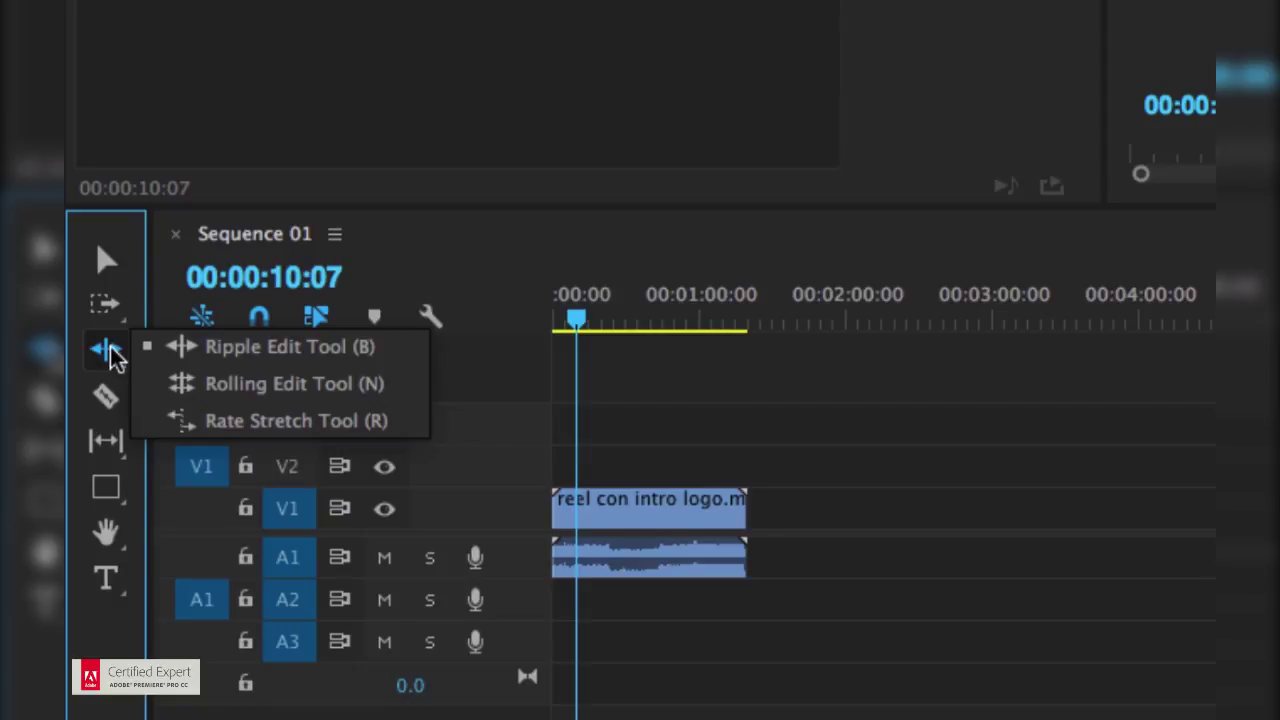
left_click(107, 441)
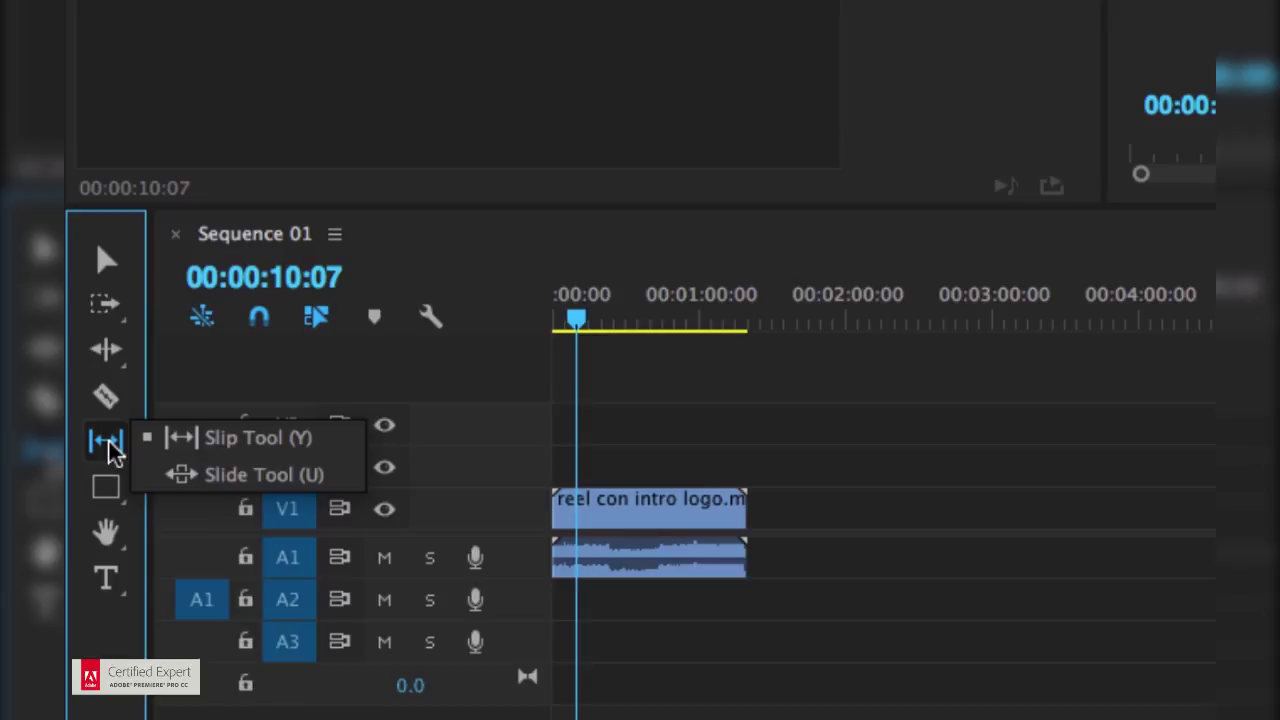
left_click(113, 497)
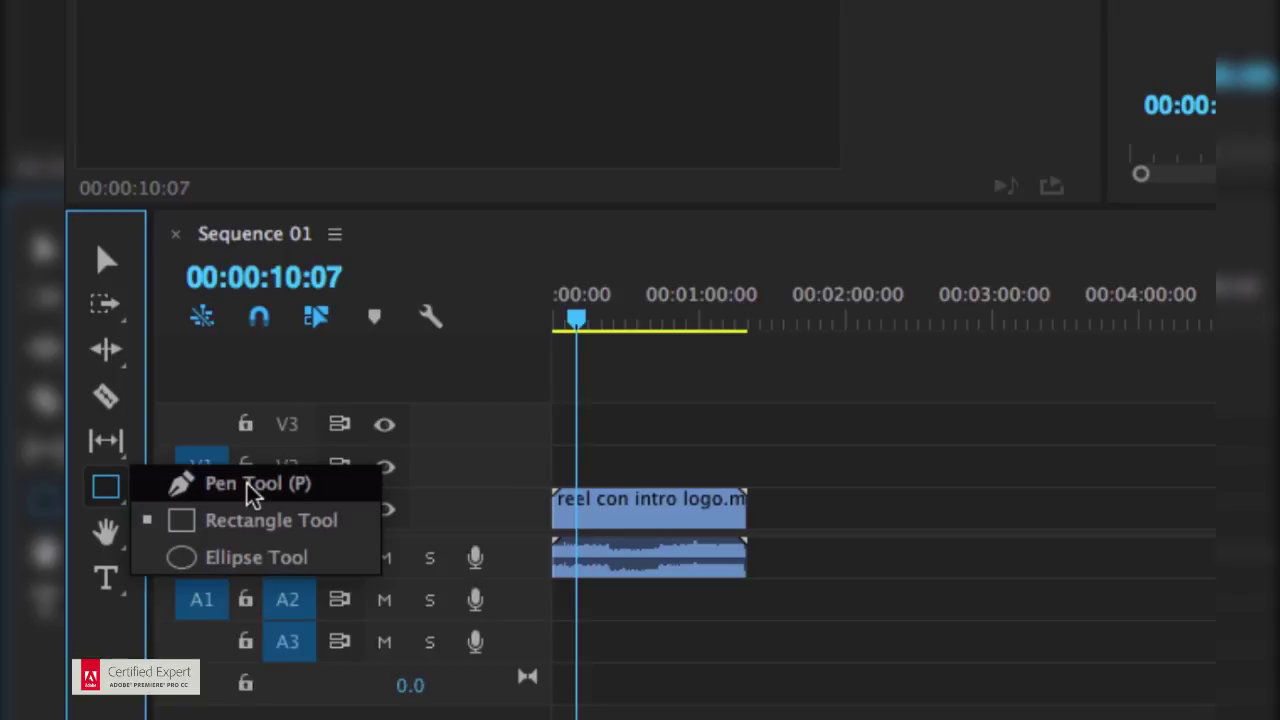
left_click(253, 524)
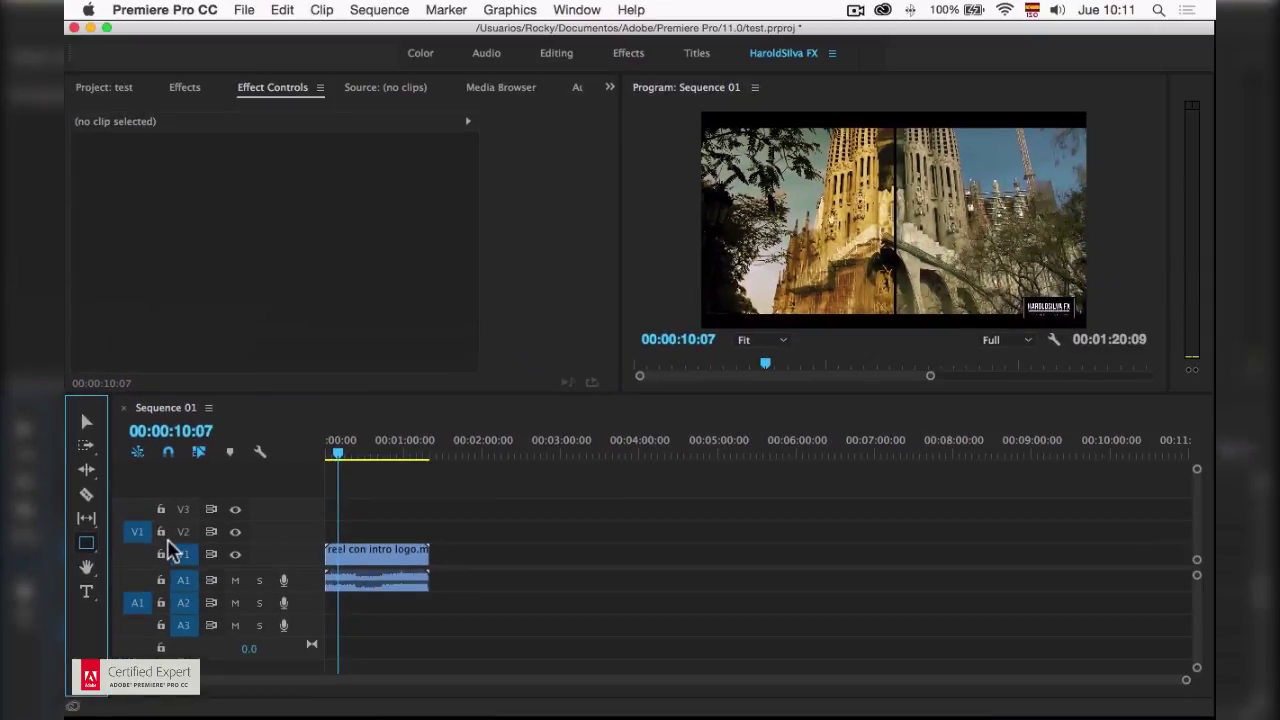
Draw a wide rectangle bar across the bottom of the cathedral video, creating a V2 graphic.
left_click(694, 286)
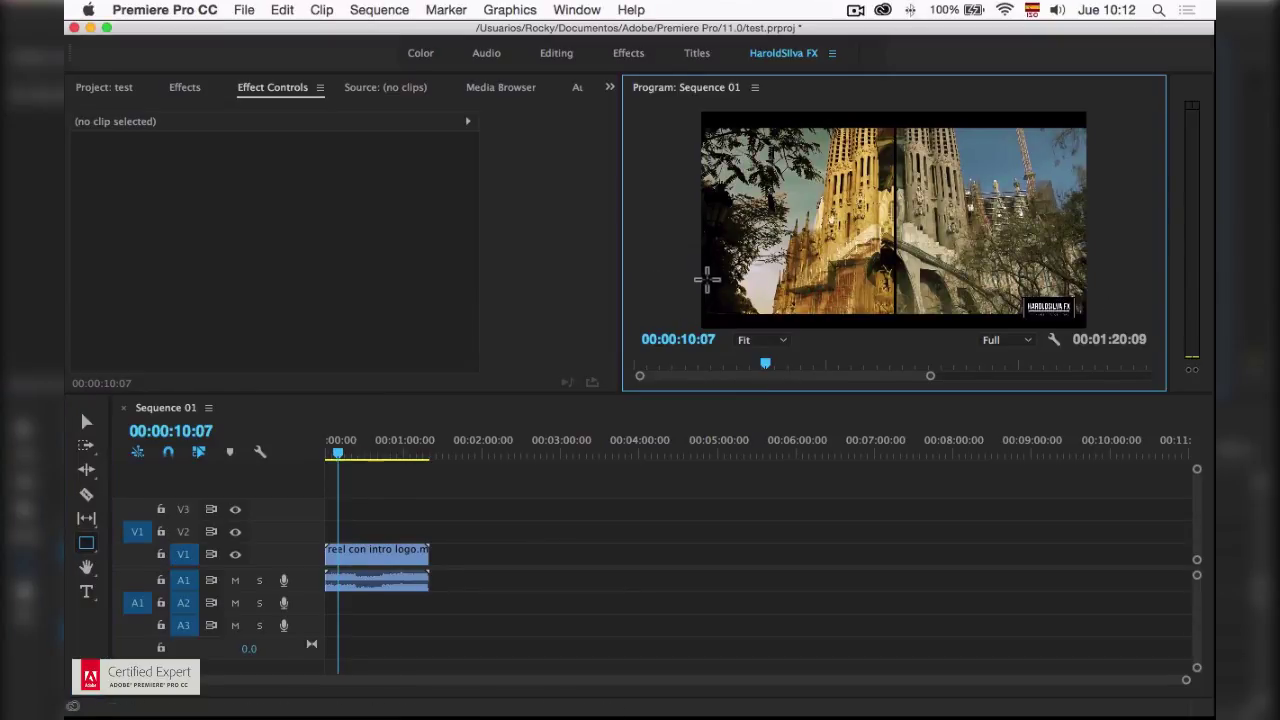
mouse_move(703, 280)
left_mouse_down()
mouse_move(993, 312)
mouse_move(969, 314)
left_mouse_up()
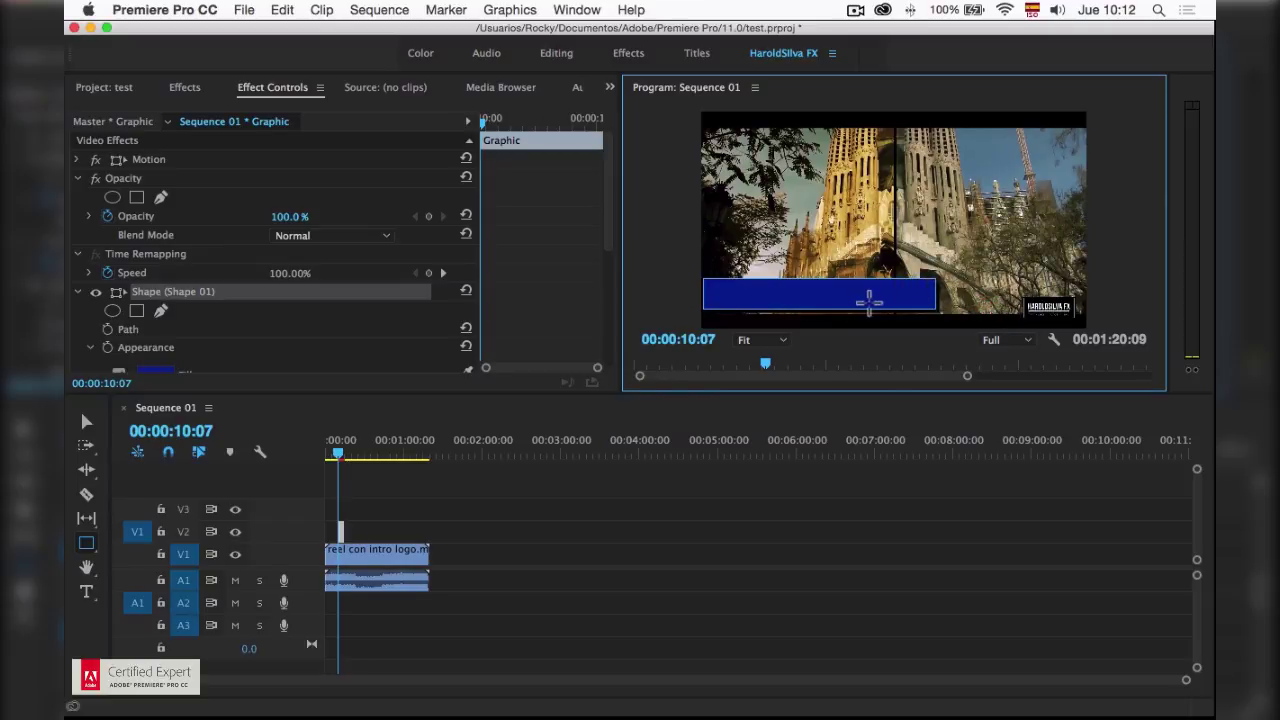
left_click_drag(609, 222, 612, 252)
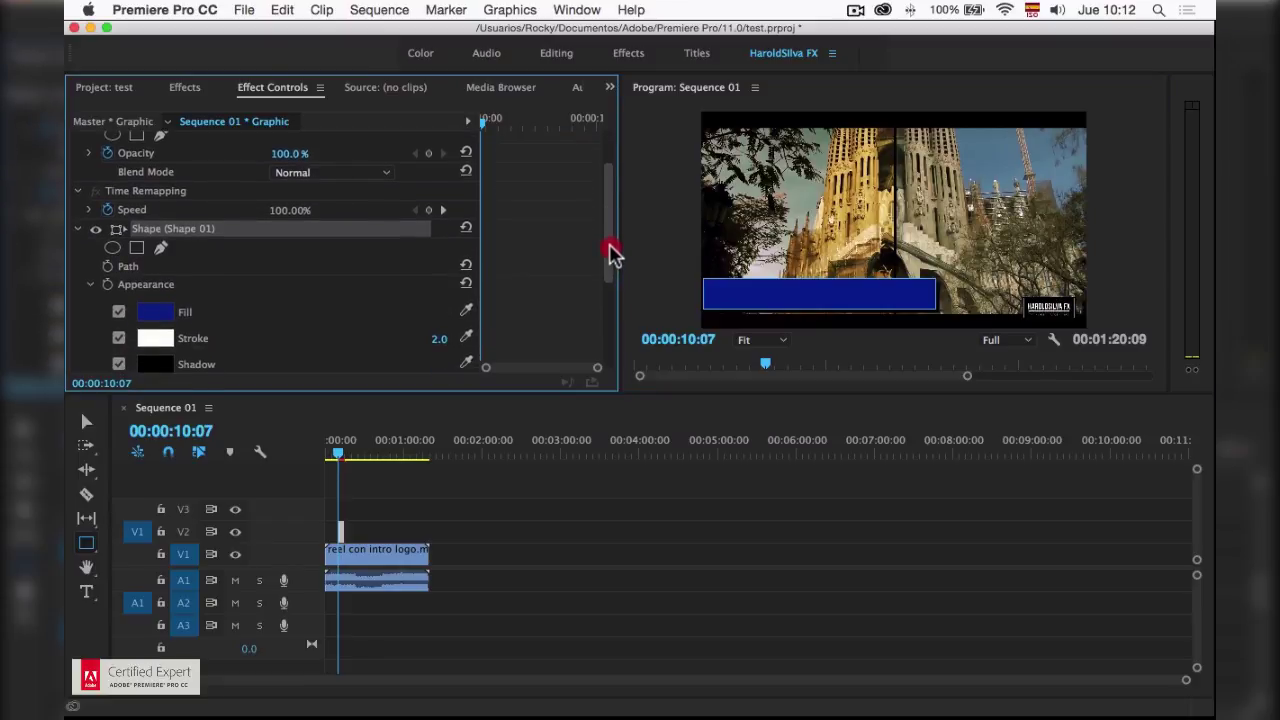
left_click_drag(612, 252, 610, 276)
Set the bar's fill colour to olive-yellow #A3980F.
left_click(147, 262)
left_click_drag(678, 348, 684, 214)
left_click_drag(642, 298, 634, 322)
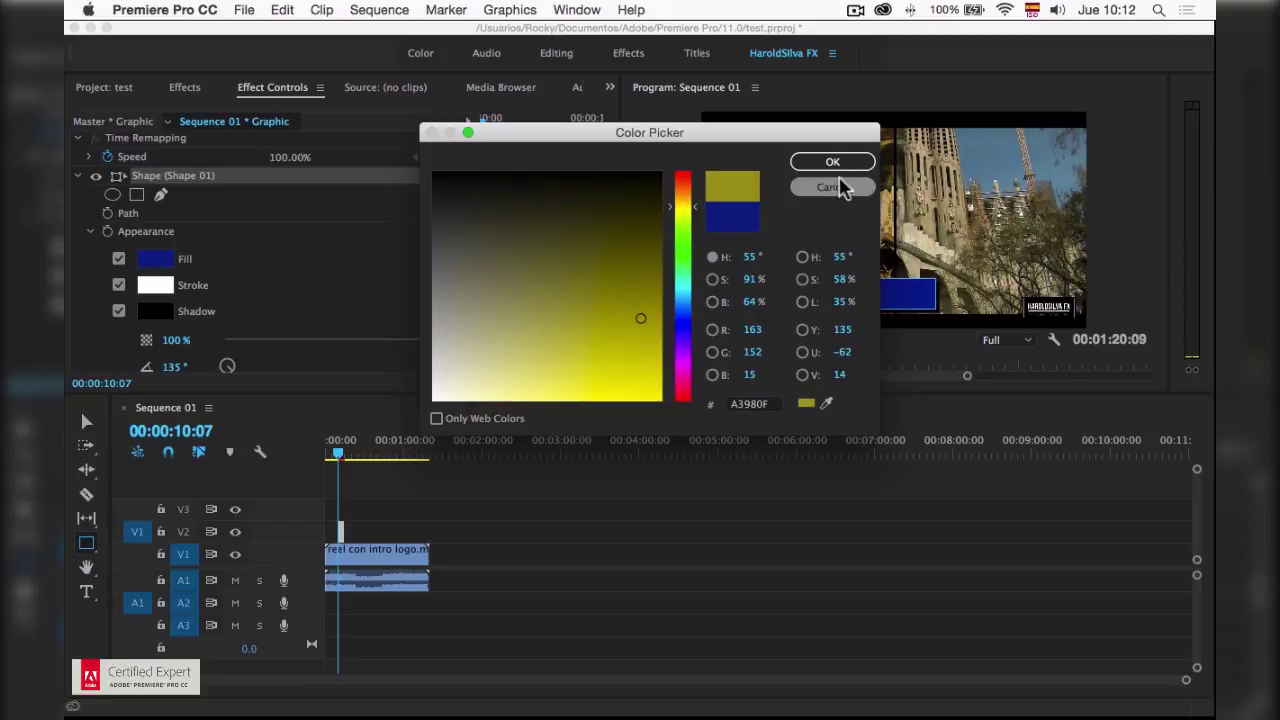
left_click(830, 162)
Compare the bar with and without its white stroke and set the stroke width to 12.0.
left_click(119, 286)
left_click(119, 286)
left_click(119, 286)
left_click(119, 286)
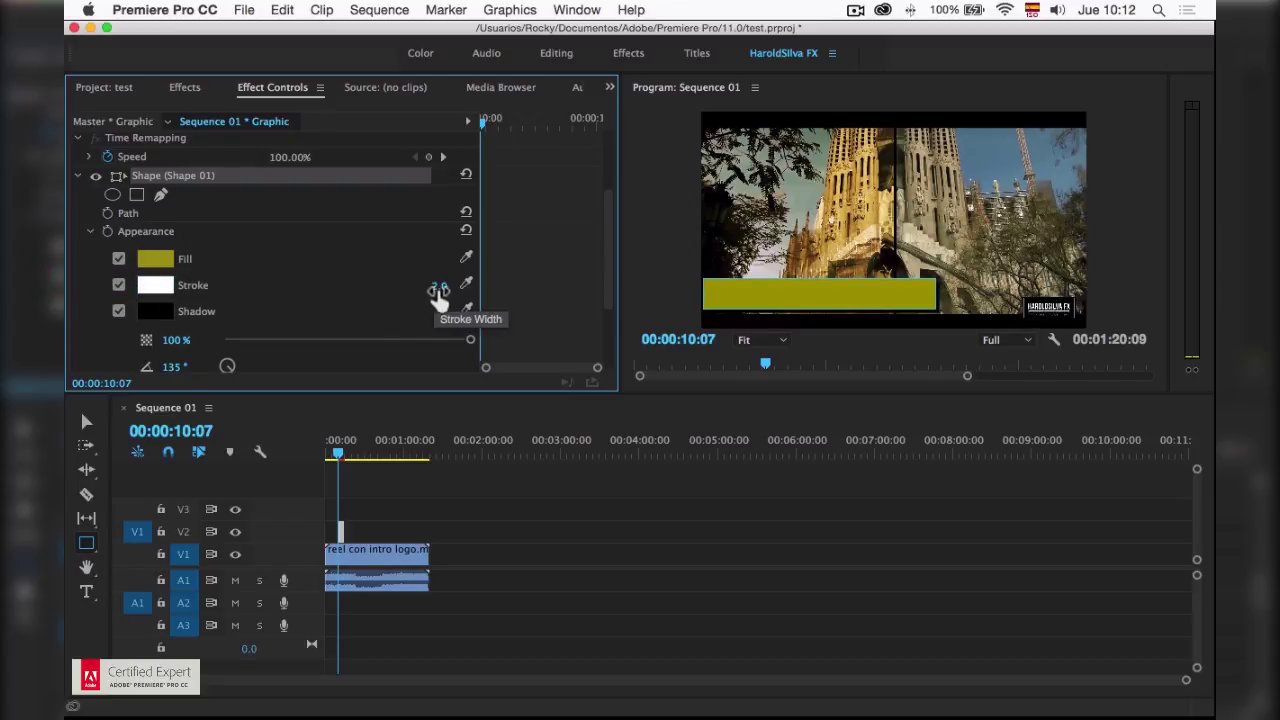
mouse_move(437, 286)
left_mouse_down()
mouse_move(470, 286)
mouse_move(430, 286)
left_mouse_up()
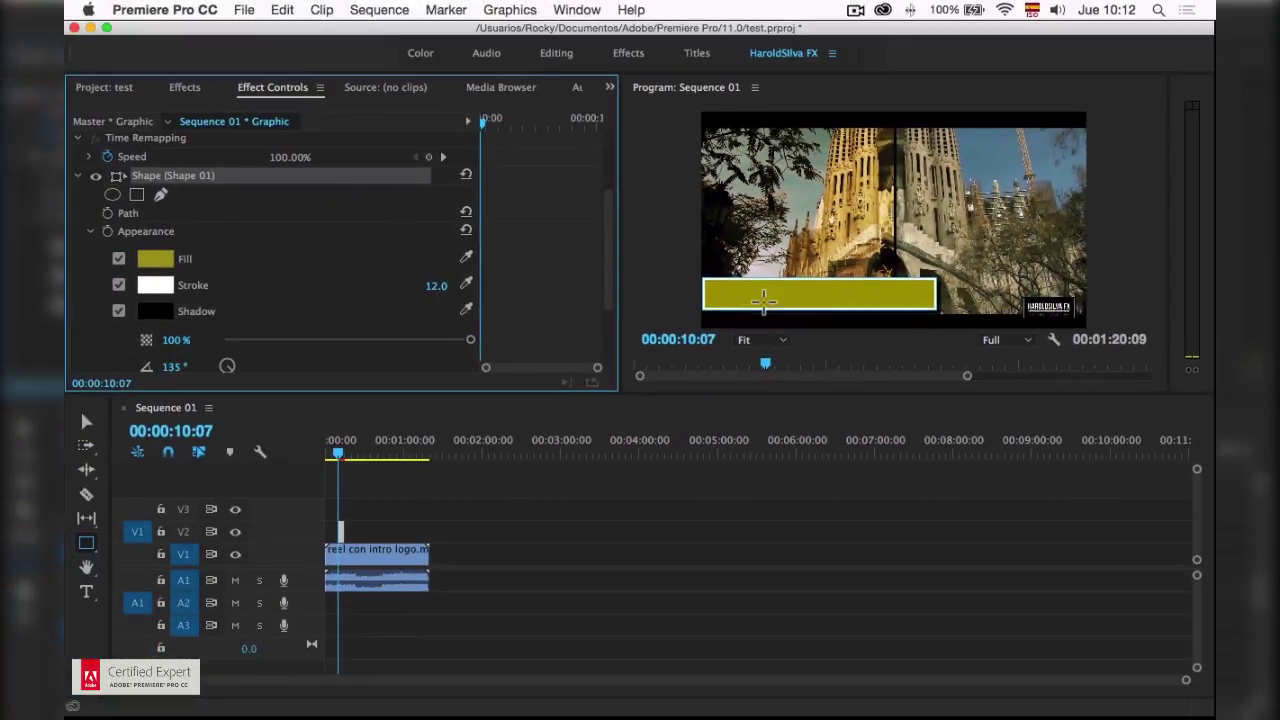
left_click(119, 311)
Re-enable the bar's shadow and set opacity 63%, angle 35°, distance 27.0 and blur 11.
left_click(119, 311)
left_click_drag(606, 282, 612, 345)
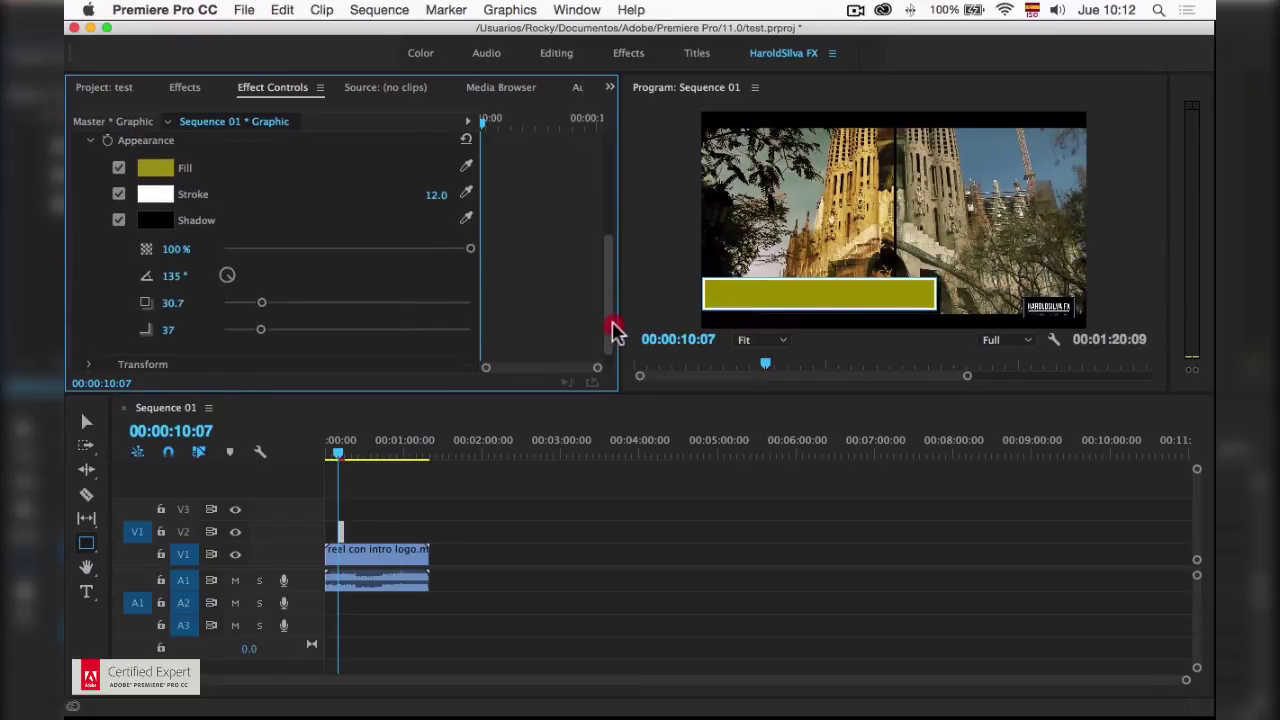
mouse_move(470, 226)
left_mouse_down()
mouse_move(369, 234)
mouse_move(381, 226)
left_mouse_up()
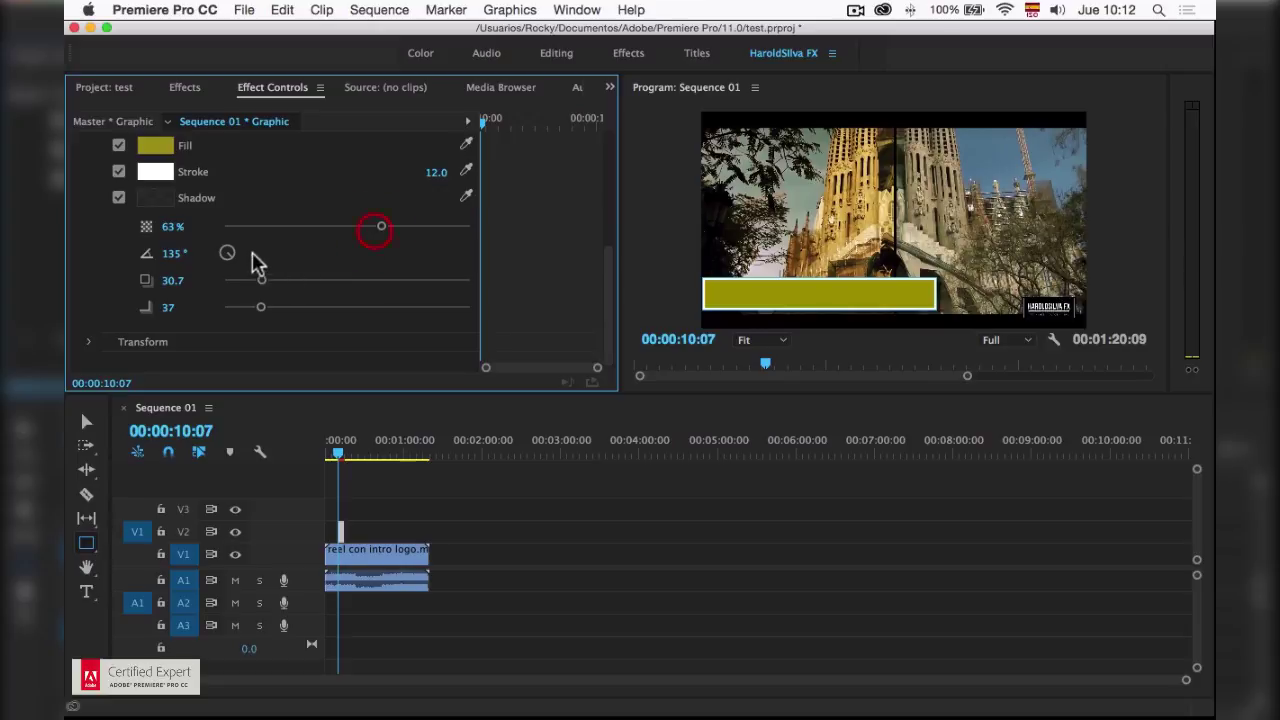
left_click_drag(229, 251, 234, 244)
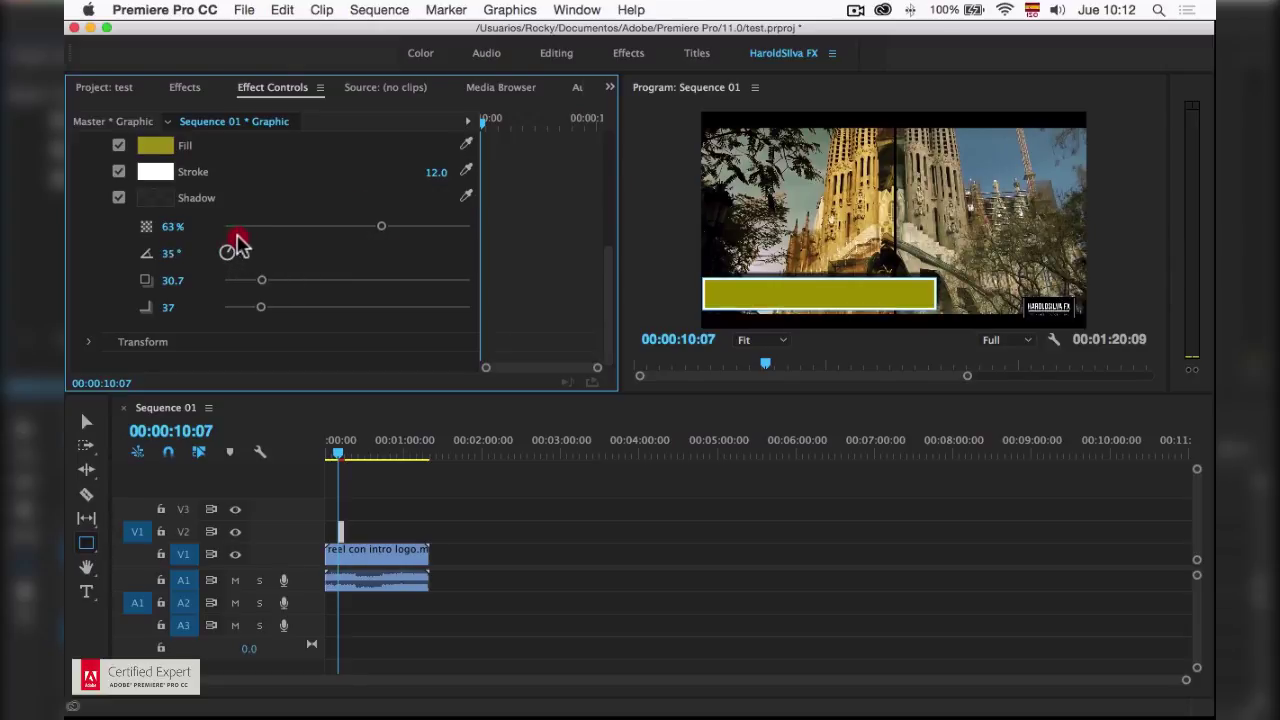
left_click_drag(260, 287, 553, 298)
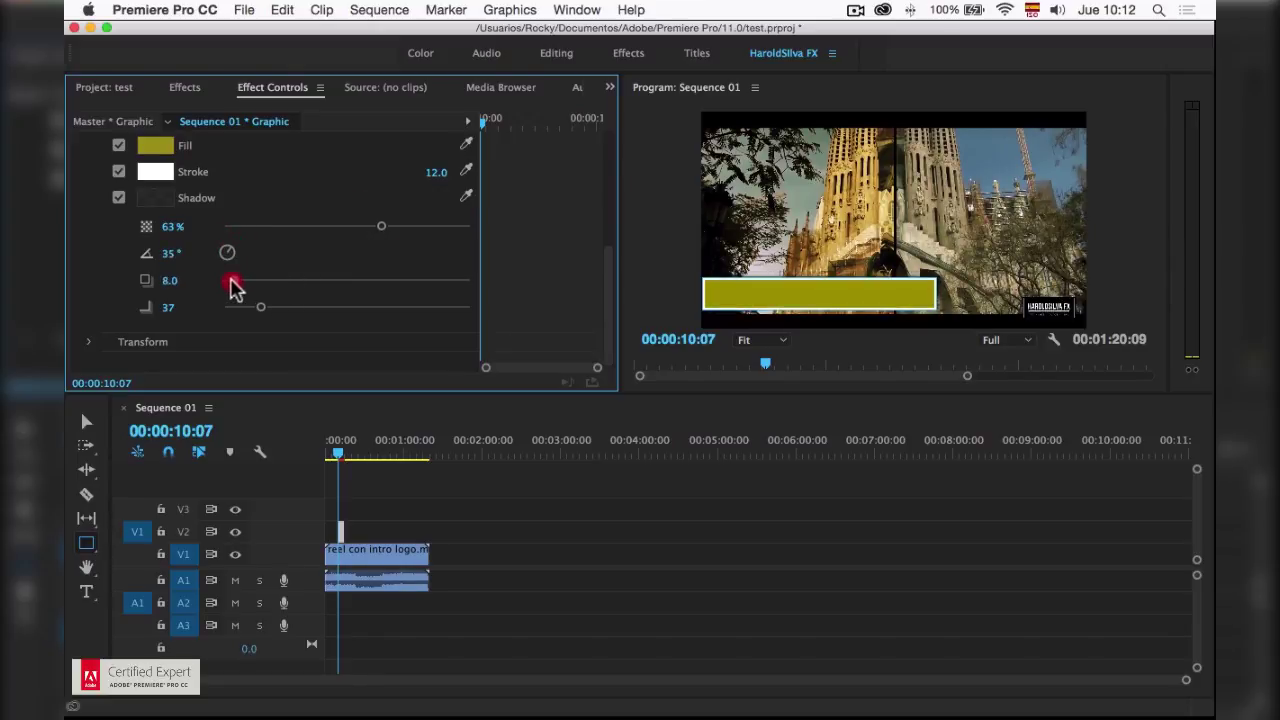
left_click_drag(553, 298, 255, 289)
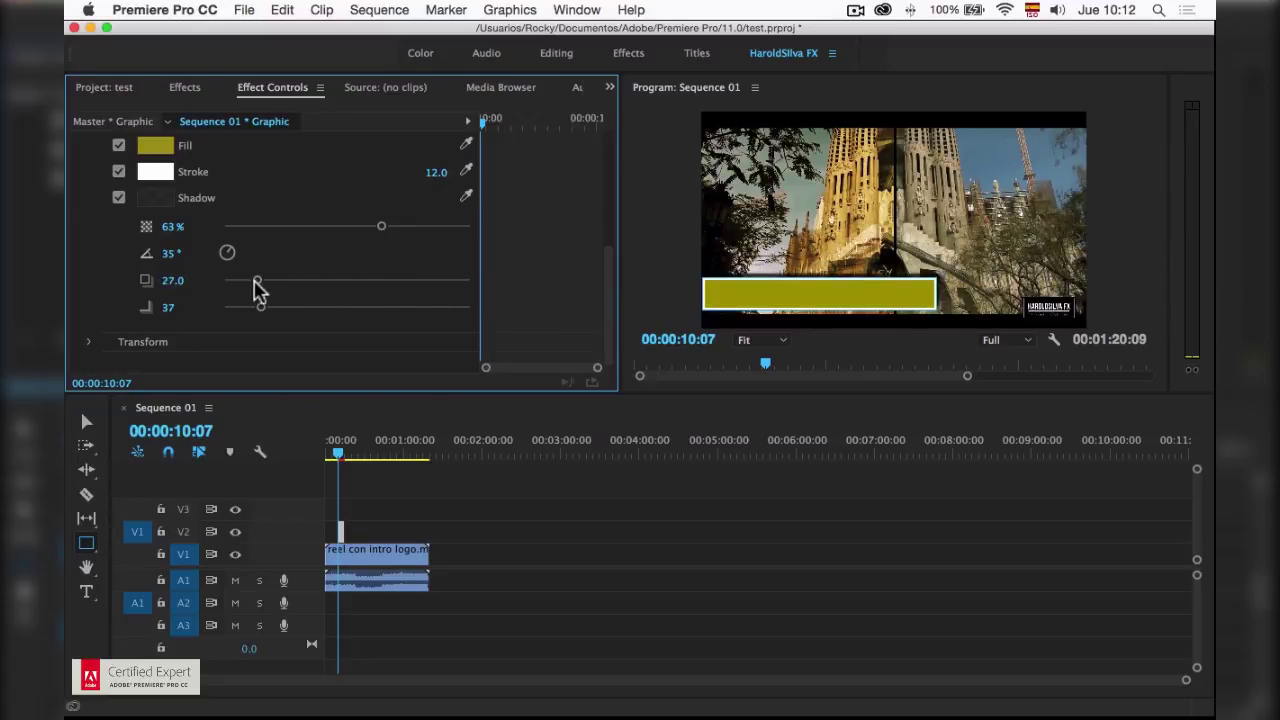
mouse_move(258, 314)
left_mouse_down()
mouse_move(203, 313)
mouse_move(254, 309)
left_mouse_up()
mouse_move(608, 309)
left_mouse_down()
mouse_move(608, 289)
mouse_move(613, 340)
left_mouse_up()
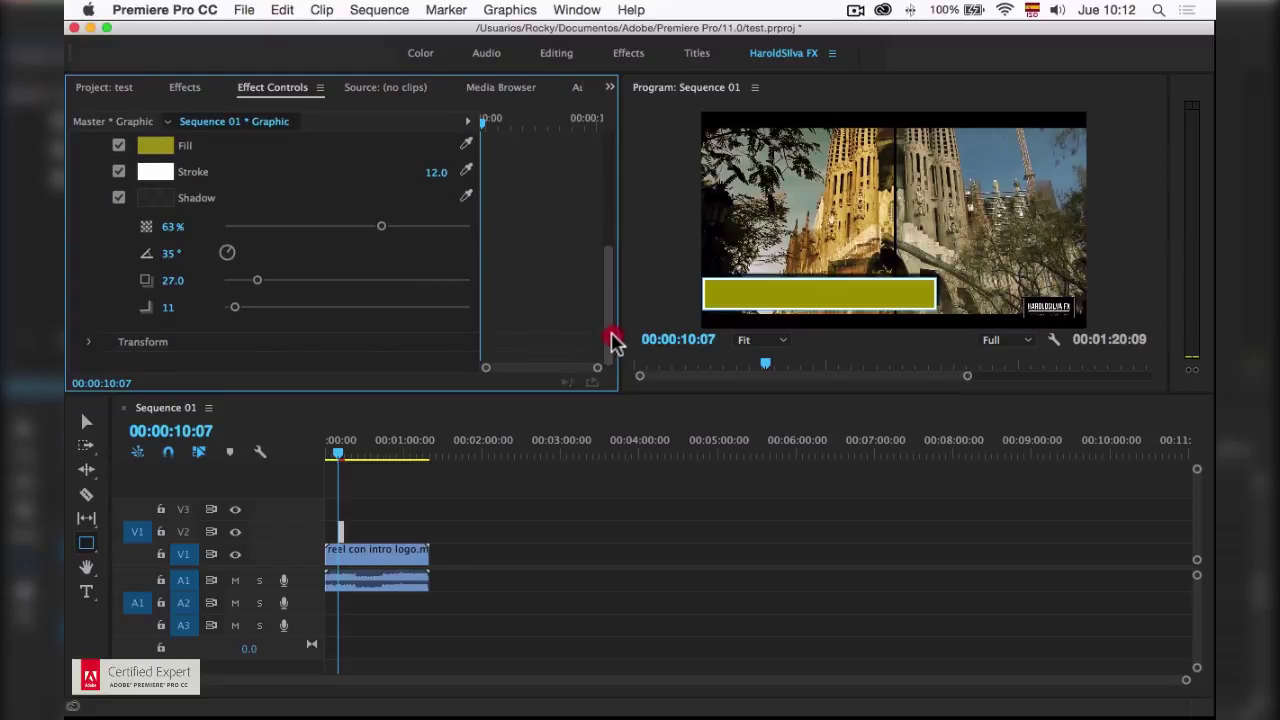
left_click(89, 342)
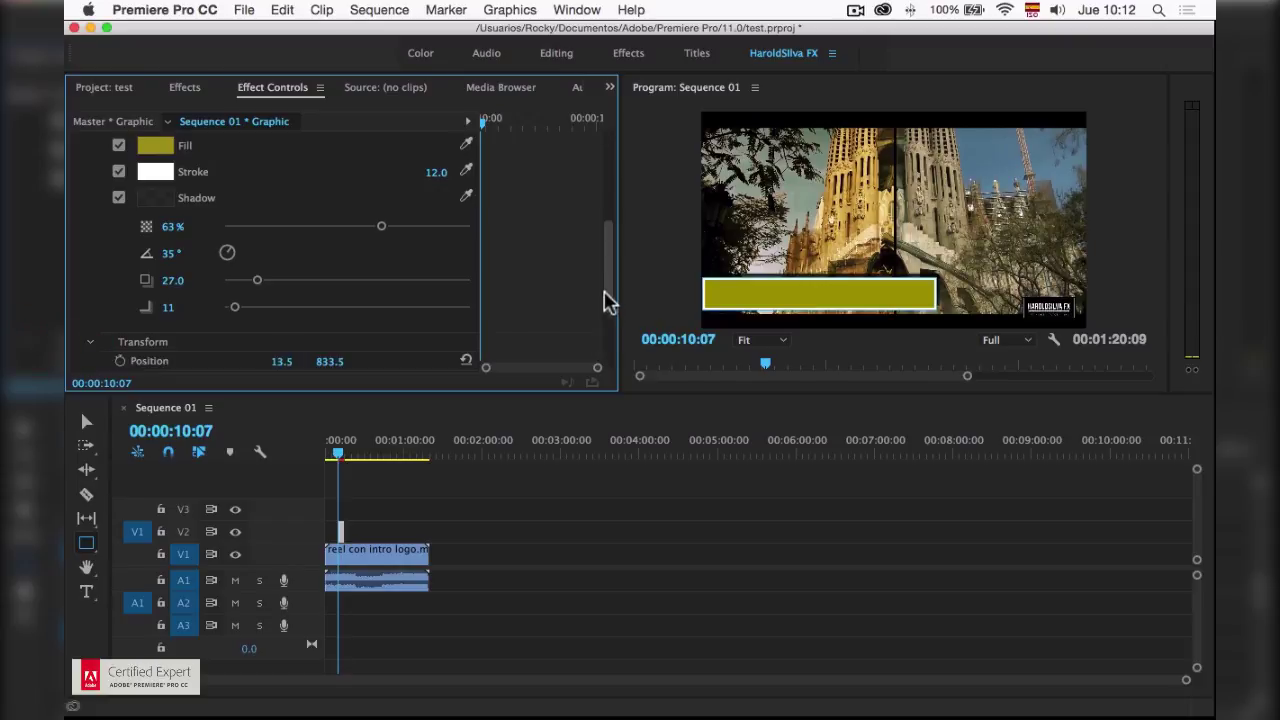
Unlink uniform scale and keyframe Horizontal Scale from 0 to 100 a few frames later, then play it back.
left_click_drag(608, 300, 600, 349)
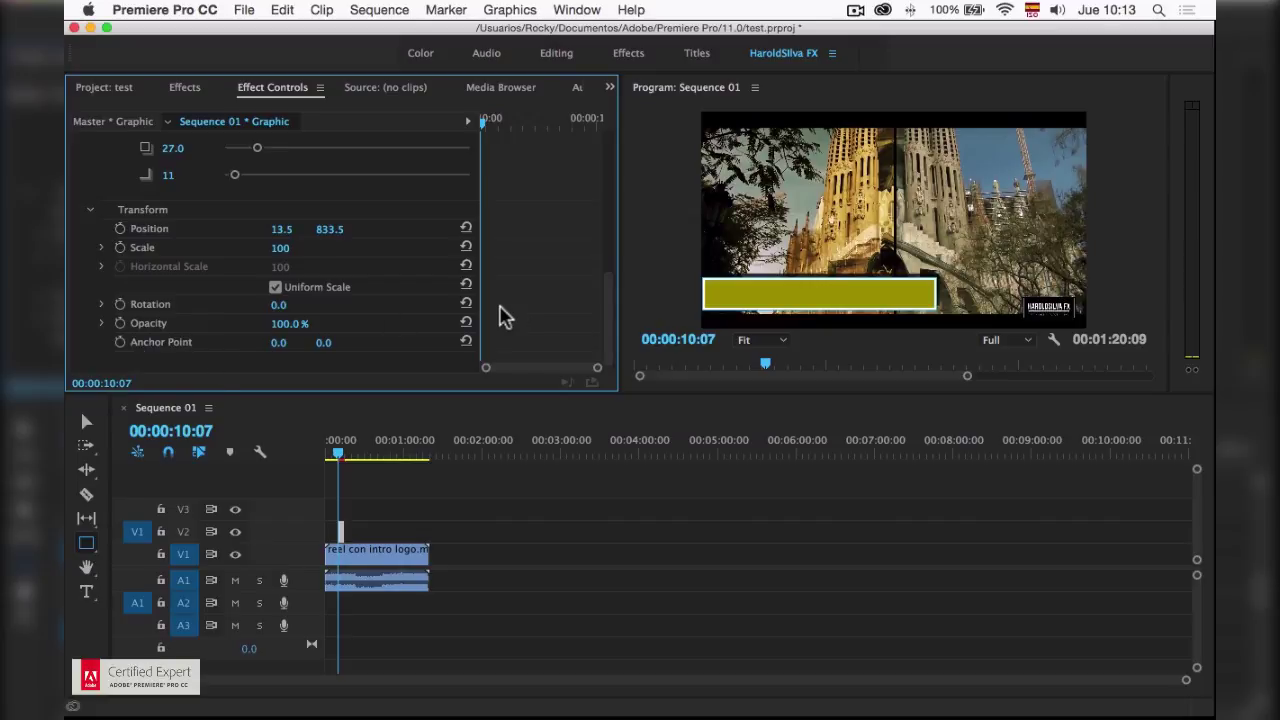
left_click(276, 287)
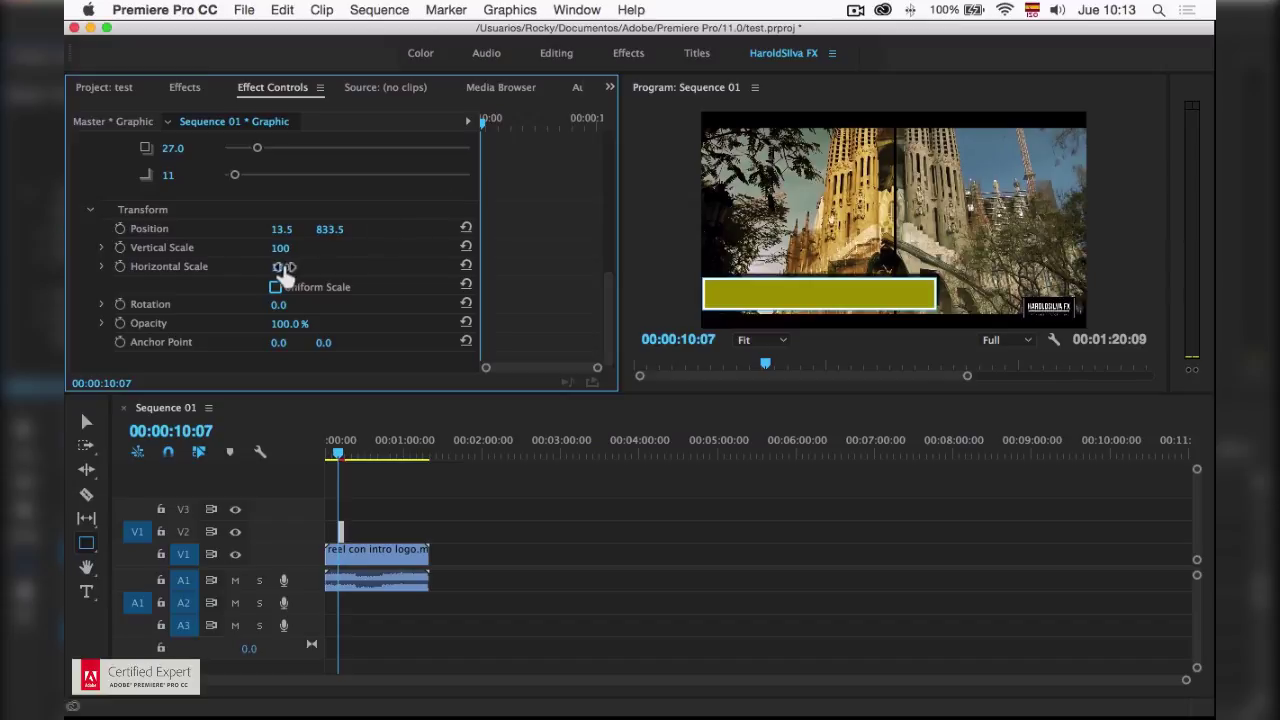
left_click_drag(280, 266, 200, 266)
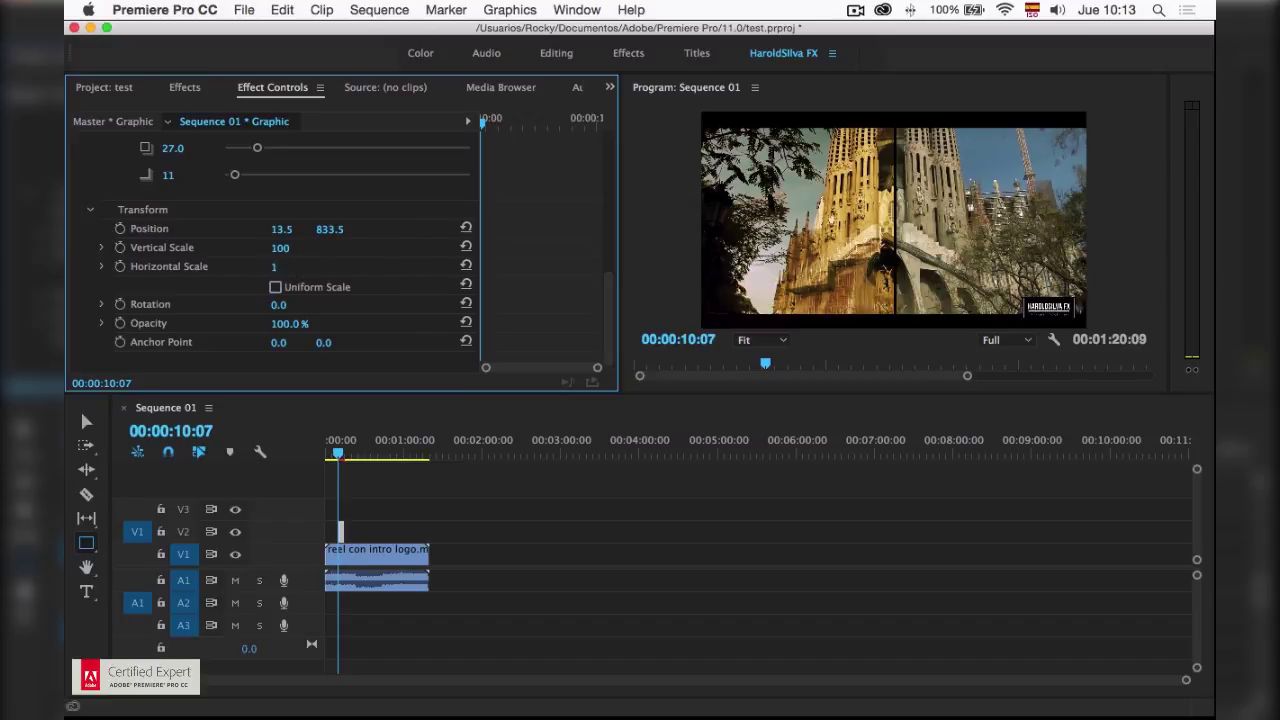
left_click(120, 266)
left_click(490, 125)
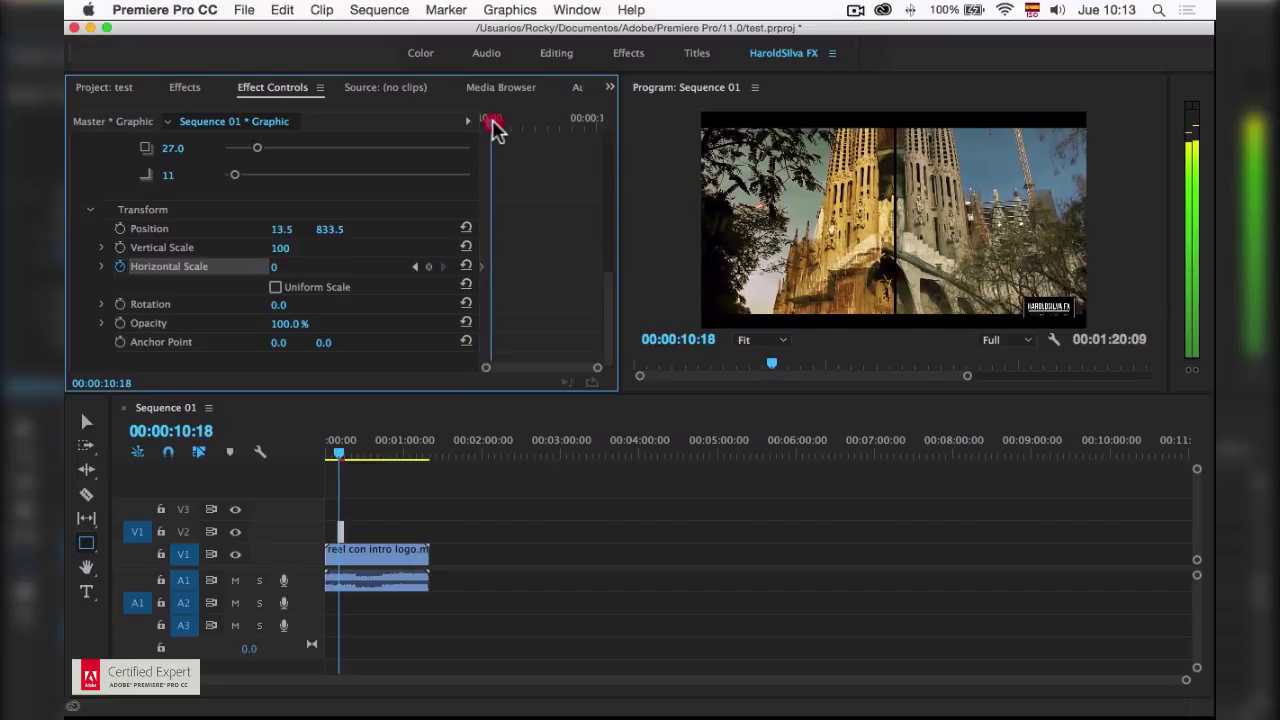
left_click_drag(277, 268, 358, 268)
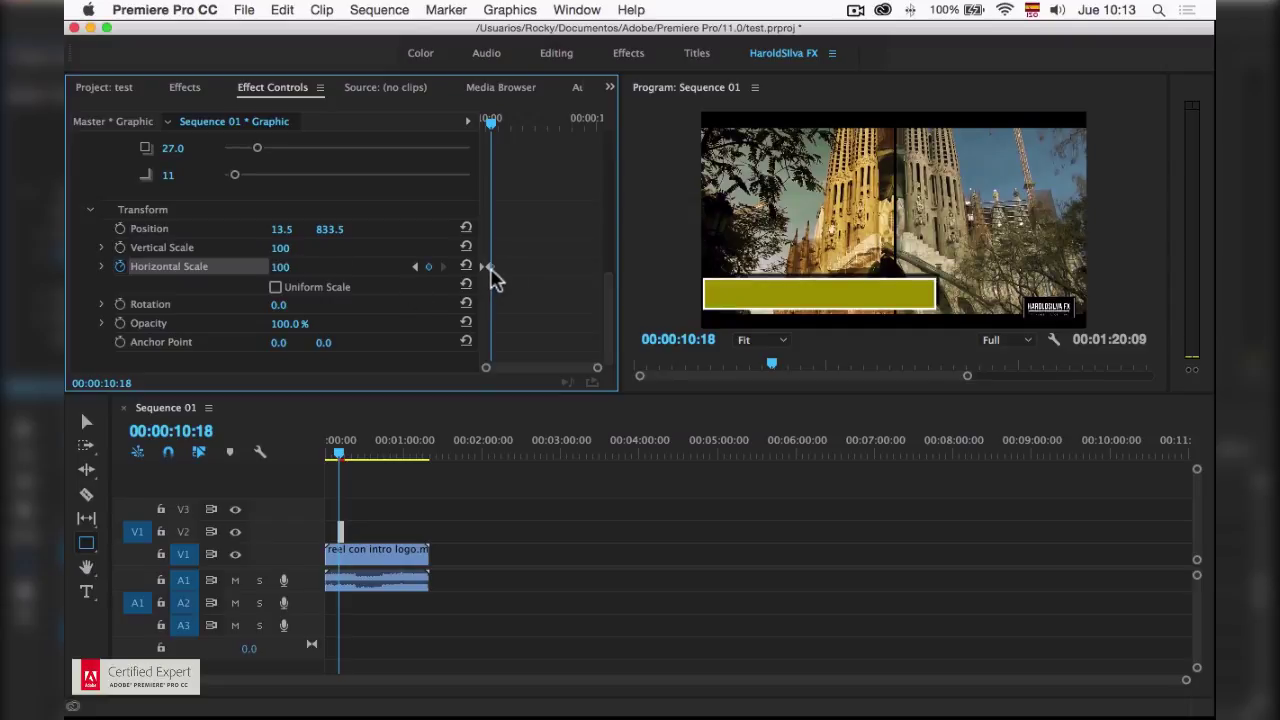
left_click_drag(491, 122, 483, 122)
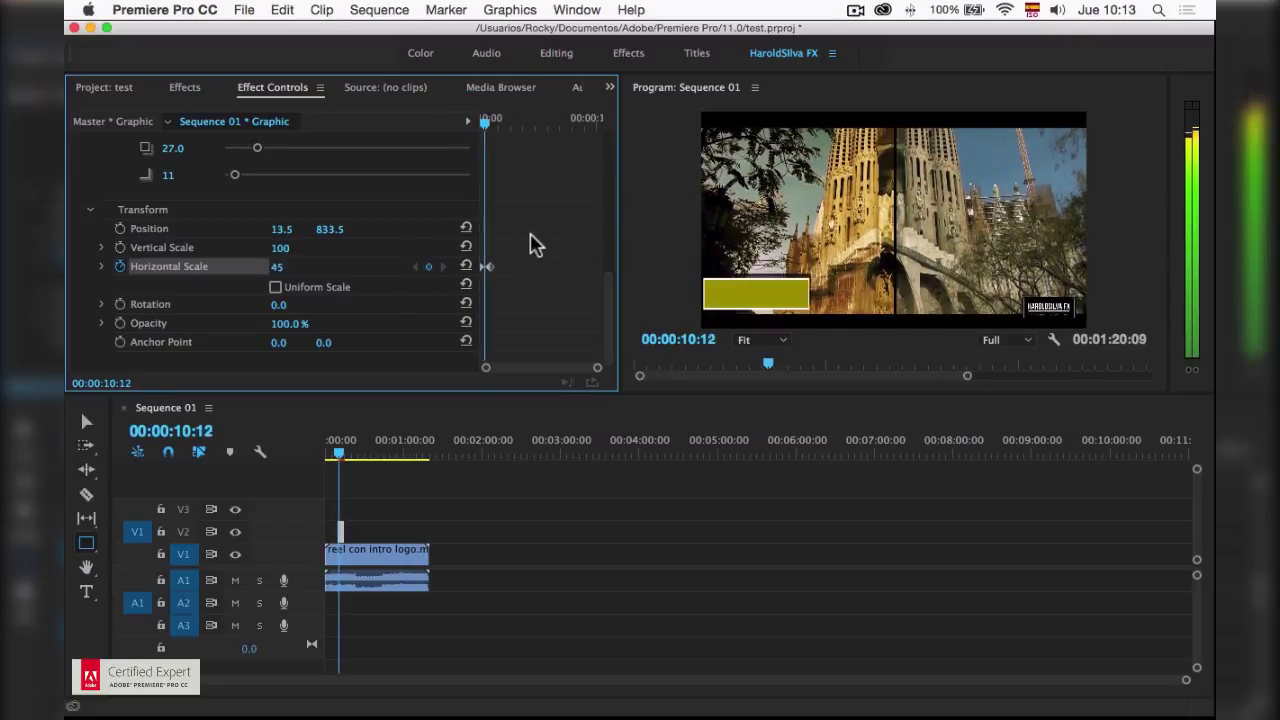
key("space")
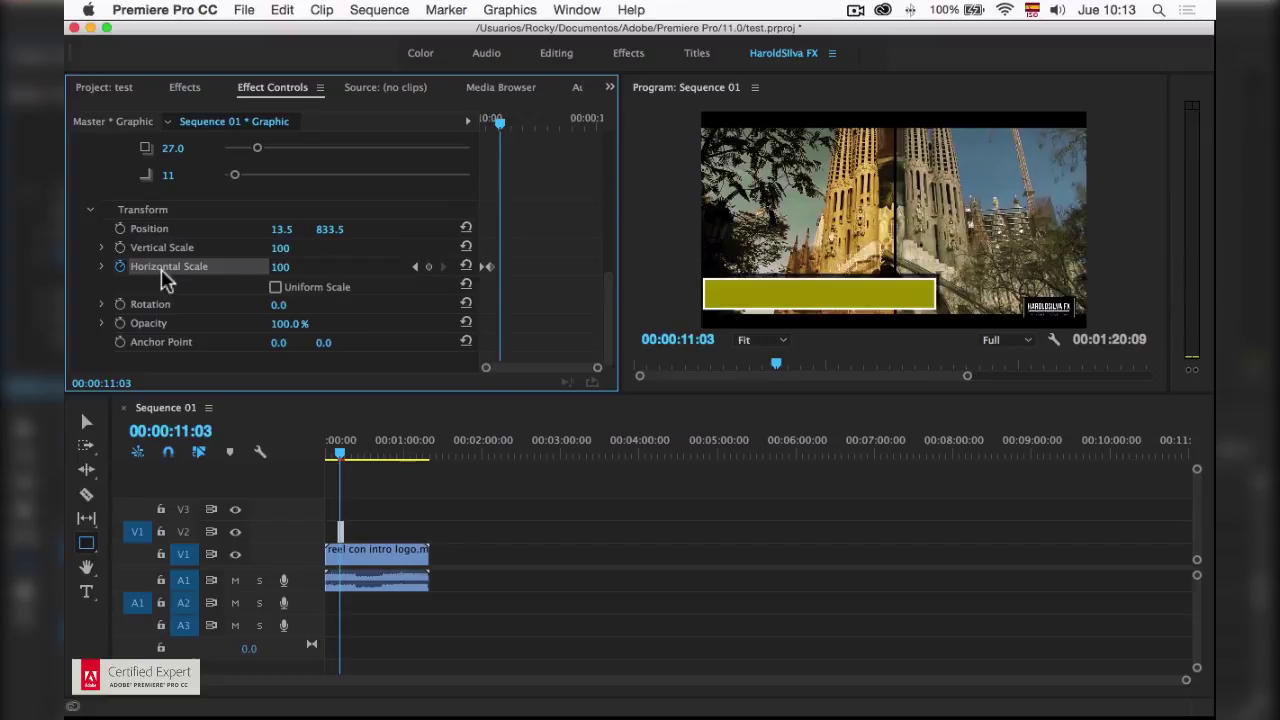
left_click(101, 266)
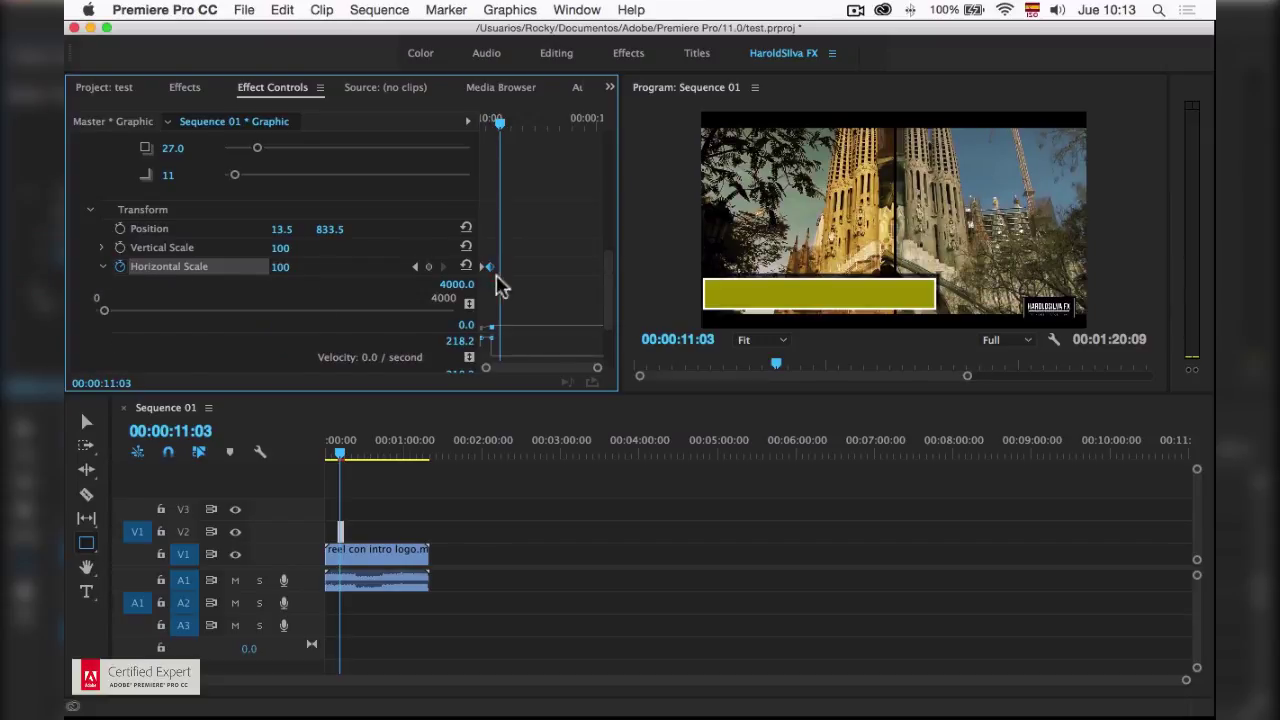
Drag the Horizontal Scale velocity handle so the widening starts fast and slows, then preview it.
left_click_drag(596, 368, 568, 370)
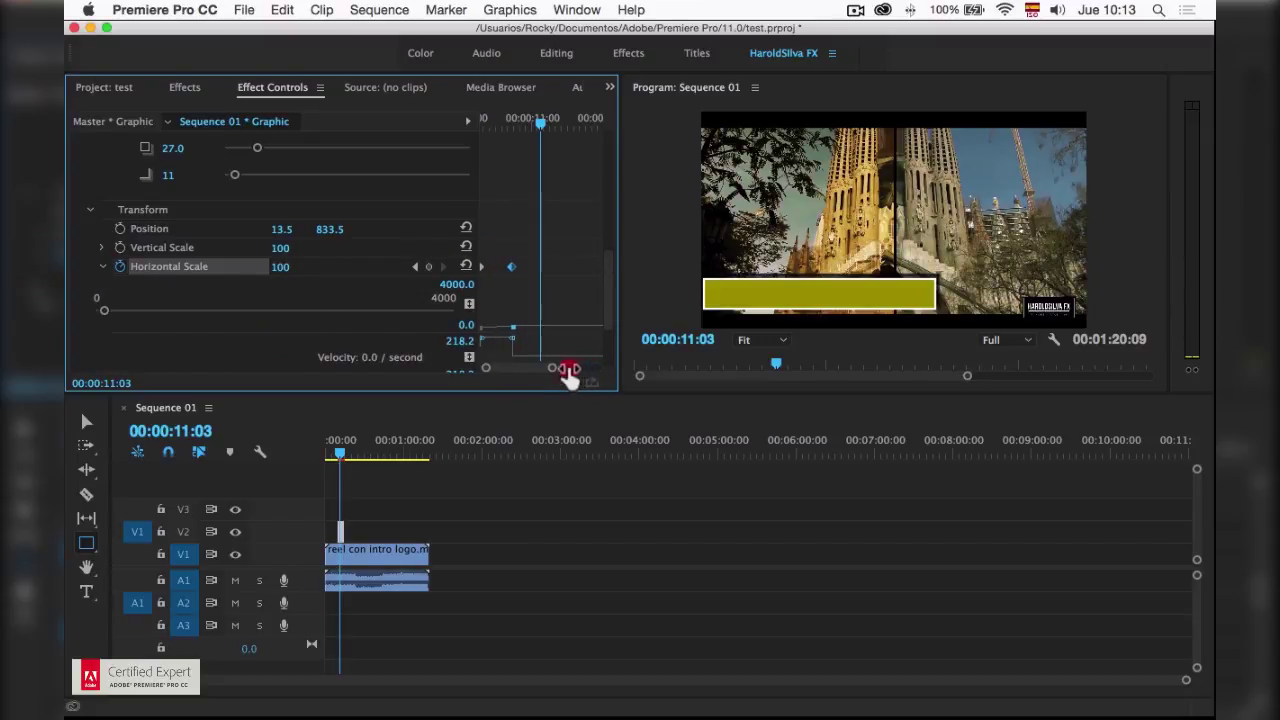
left_click(503, 346)
left_click_drag(503, 346, 505, 366)
left_click(483, 119)
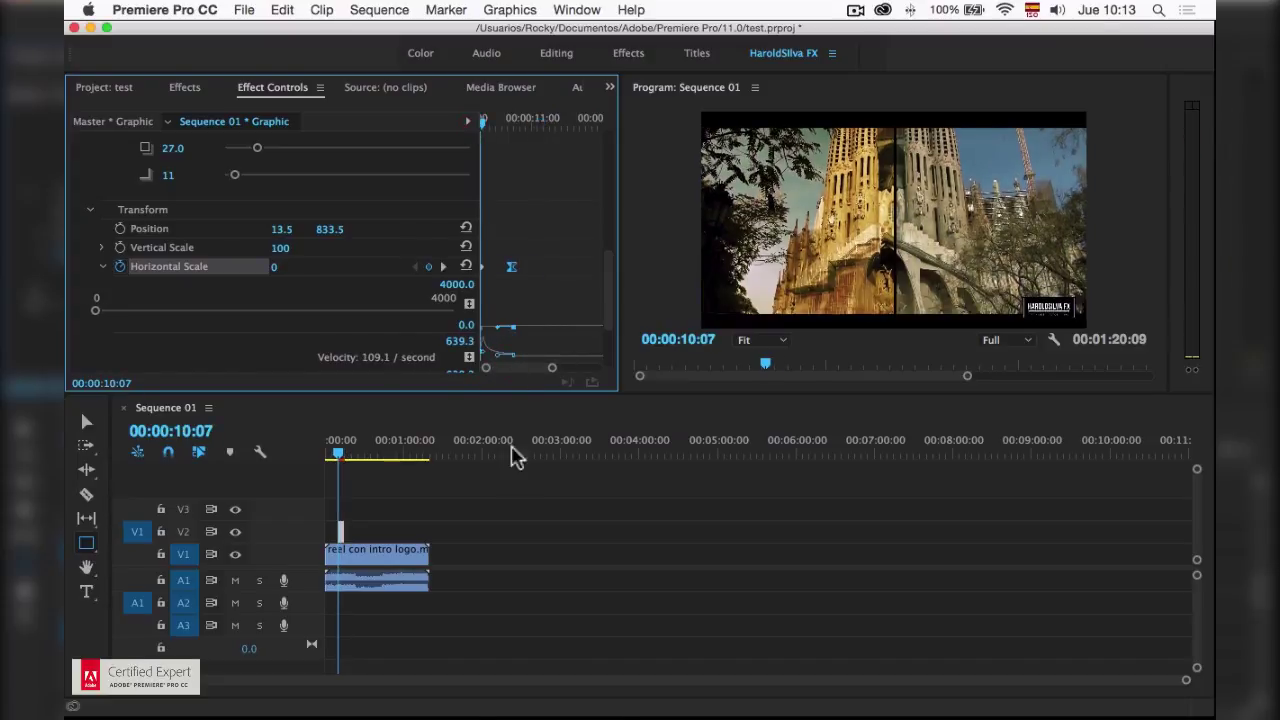
key("space")
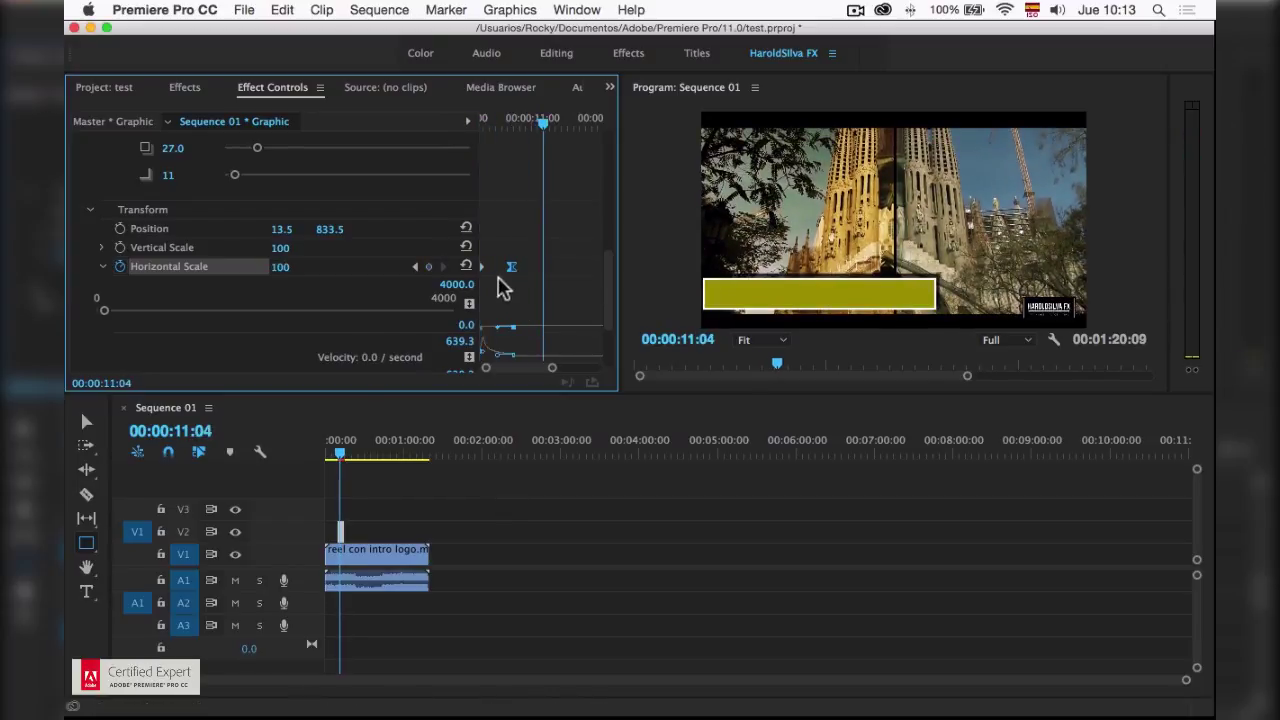
Set the scale keyframe to Auto Bezier interpolation and replay the bar animation.
right_click(481, 267)
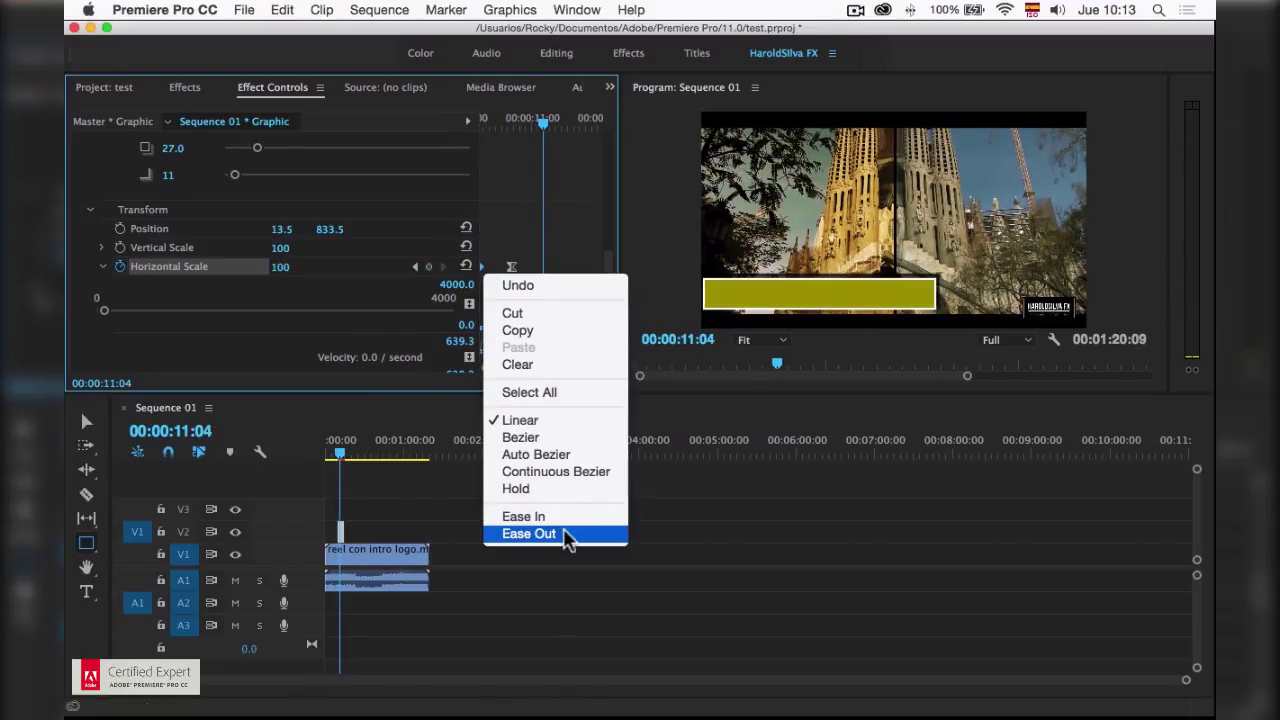
left_click(575, 455)
left_click(480, 118)
key("space")
left_click(471, 120)
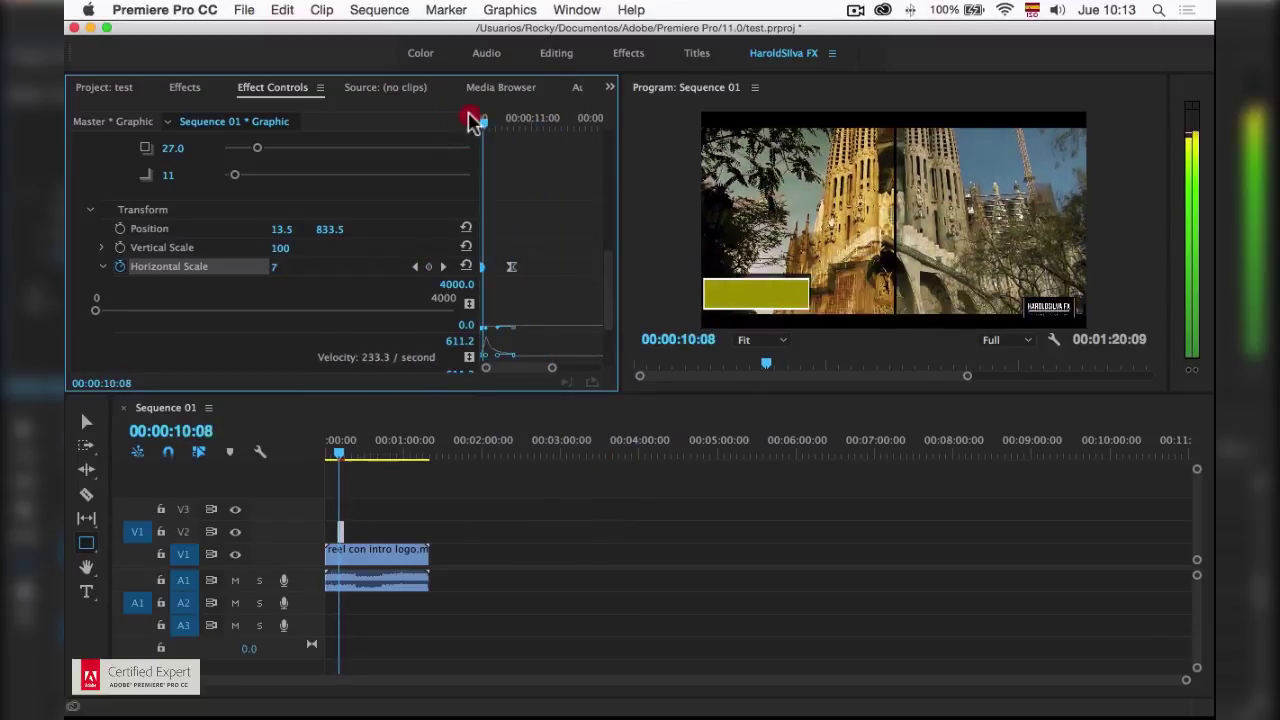
key("space")
left_click_drag(497, 133, 471, 120)
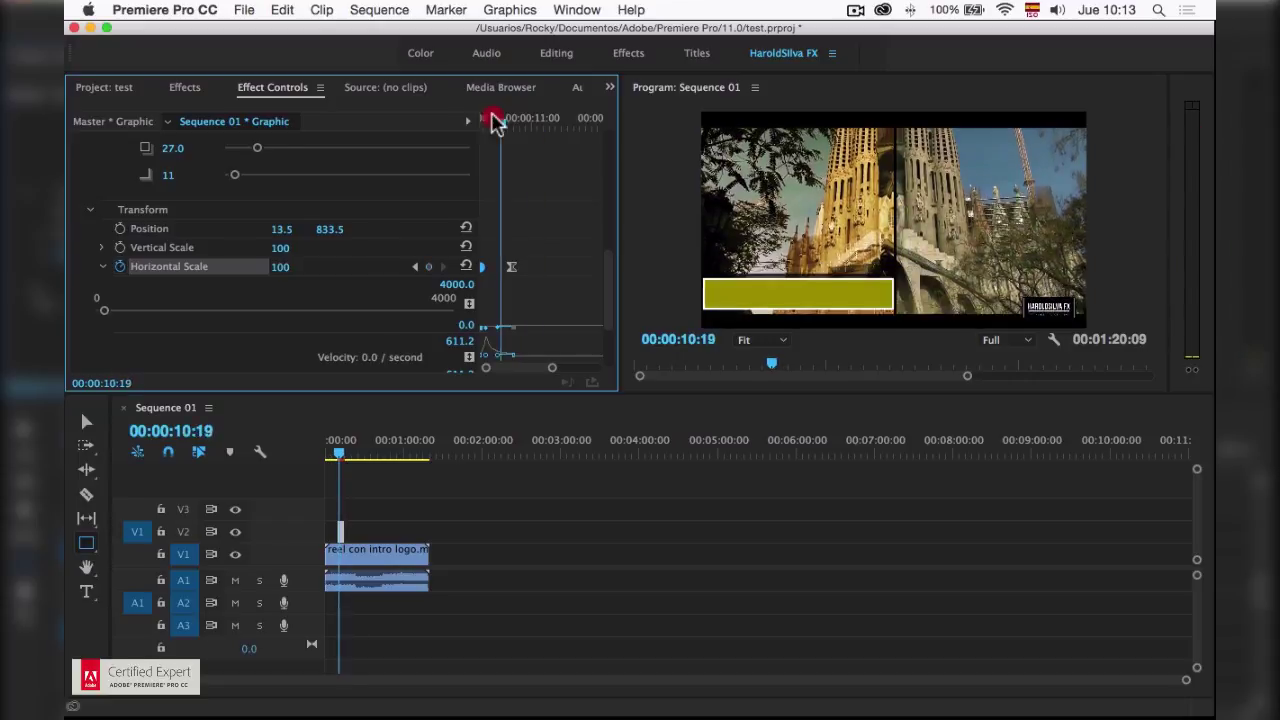
left_click(338, 445)
left_click(86, 592)
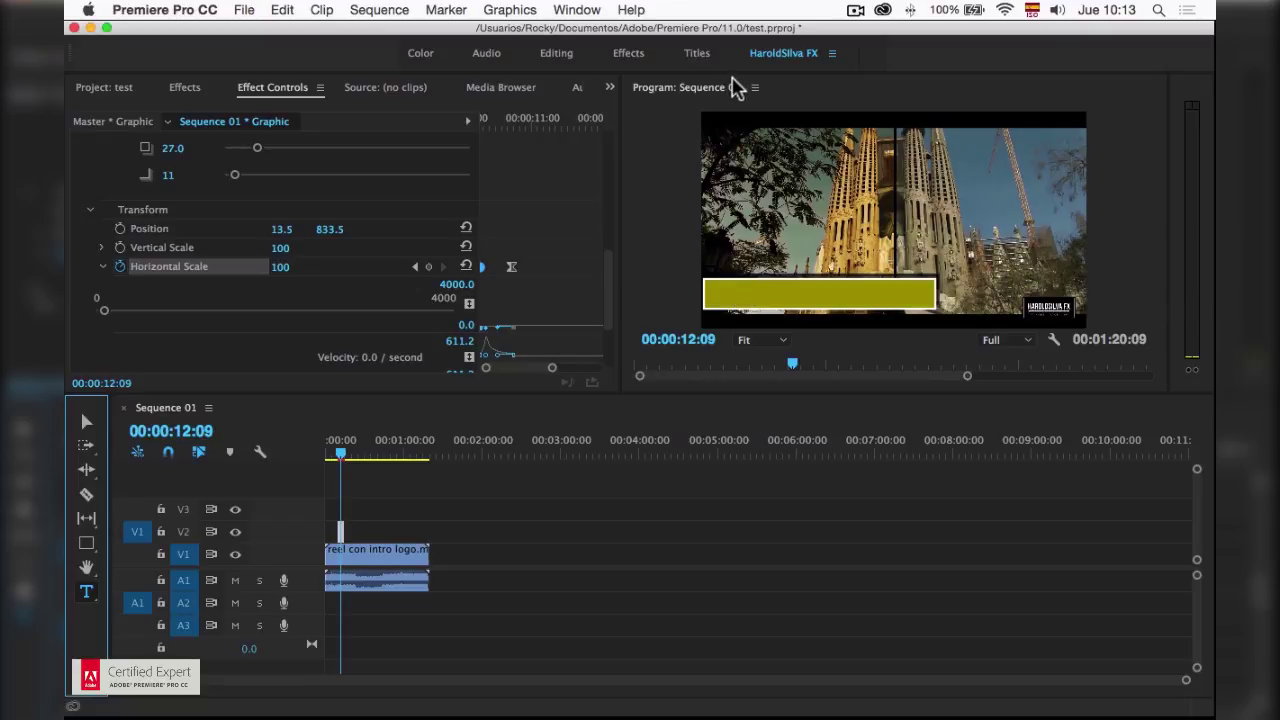
key("super+t")
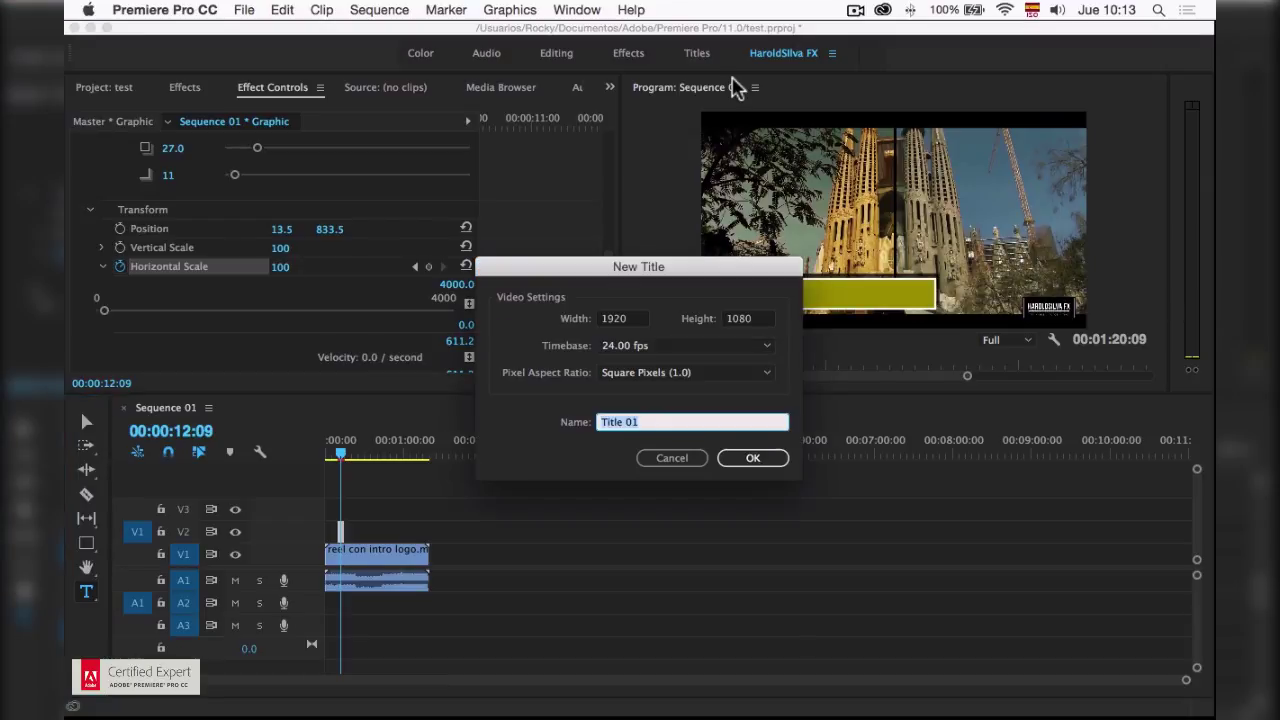
Cancel the New Title dialog and type 'adobe premiere pro' directly on the yellow bar.
left_click(662, 461)
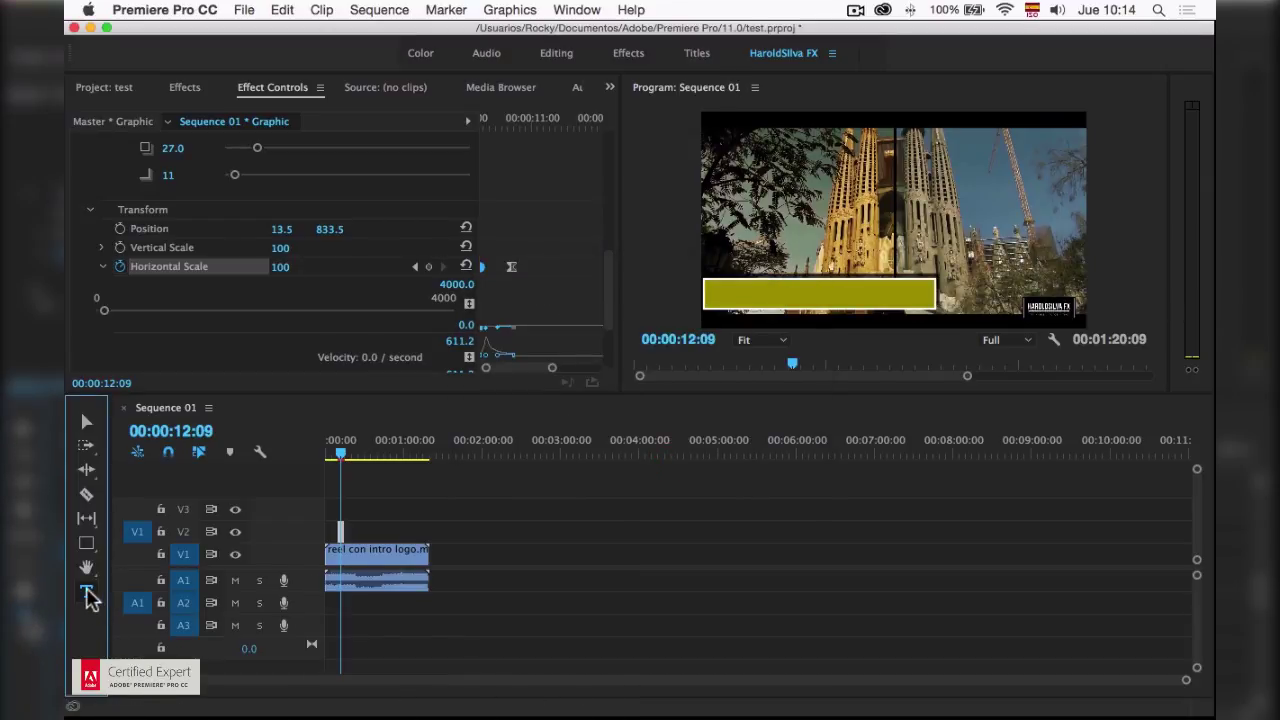
left_click(729, 290)
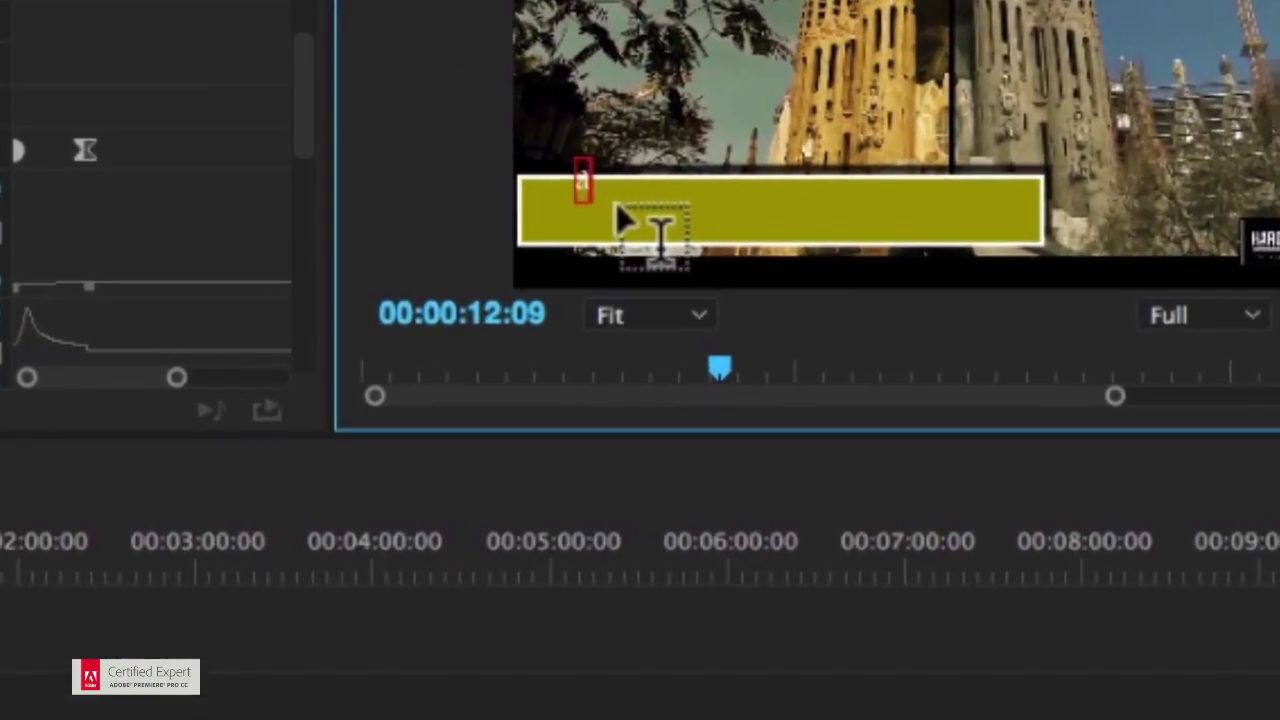
type("adobe pr")
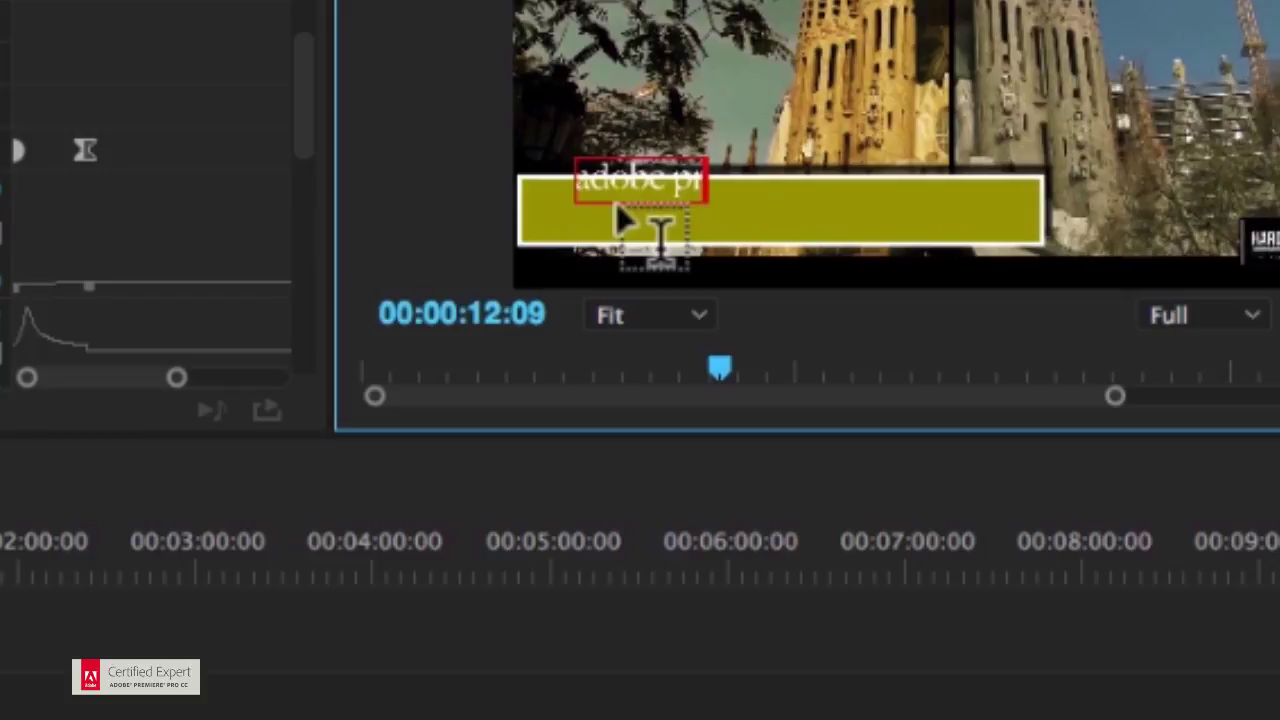
type("emiere pro")
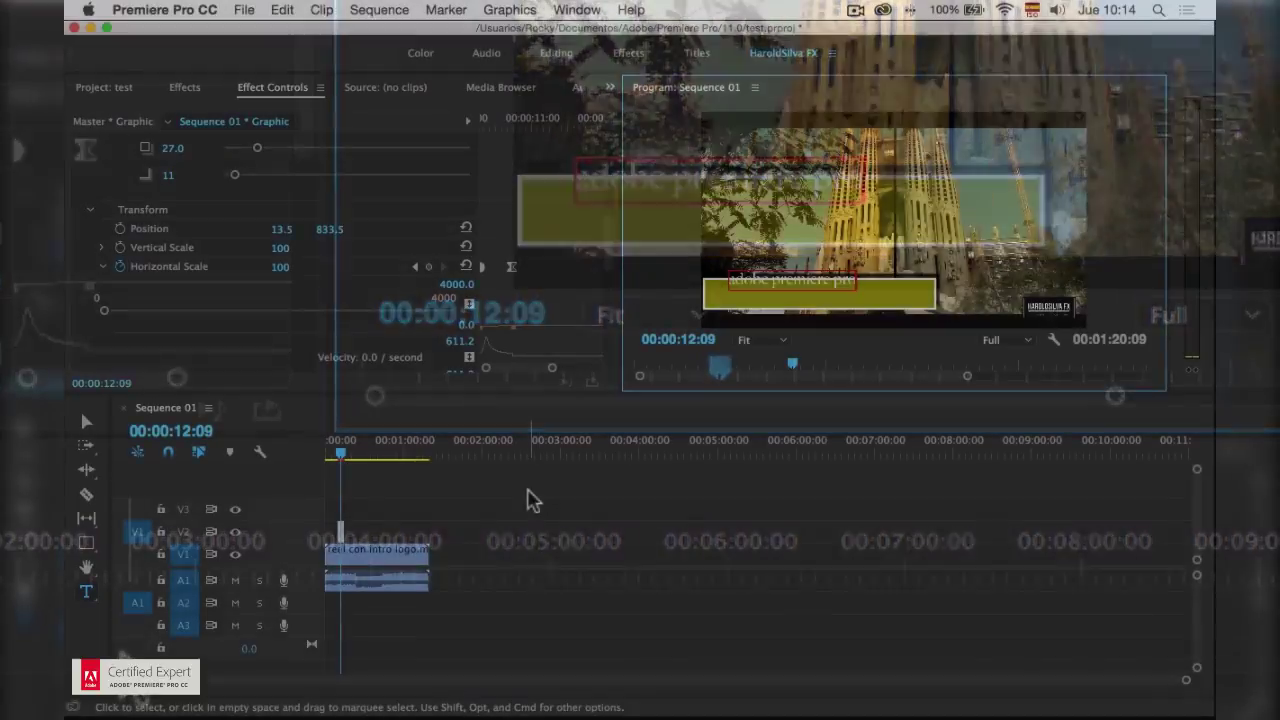
left_click_drag(608, 257, 608, 286)
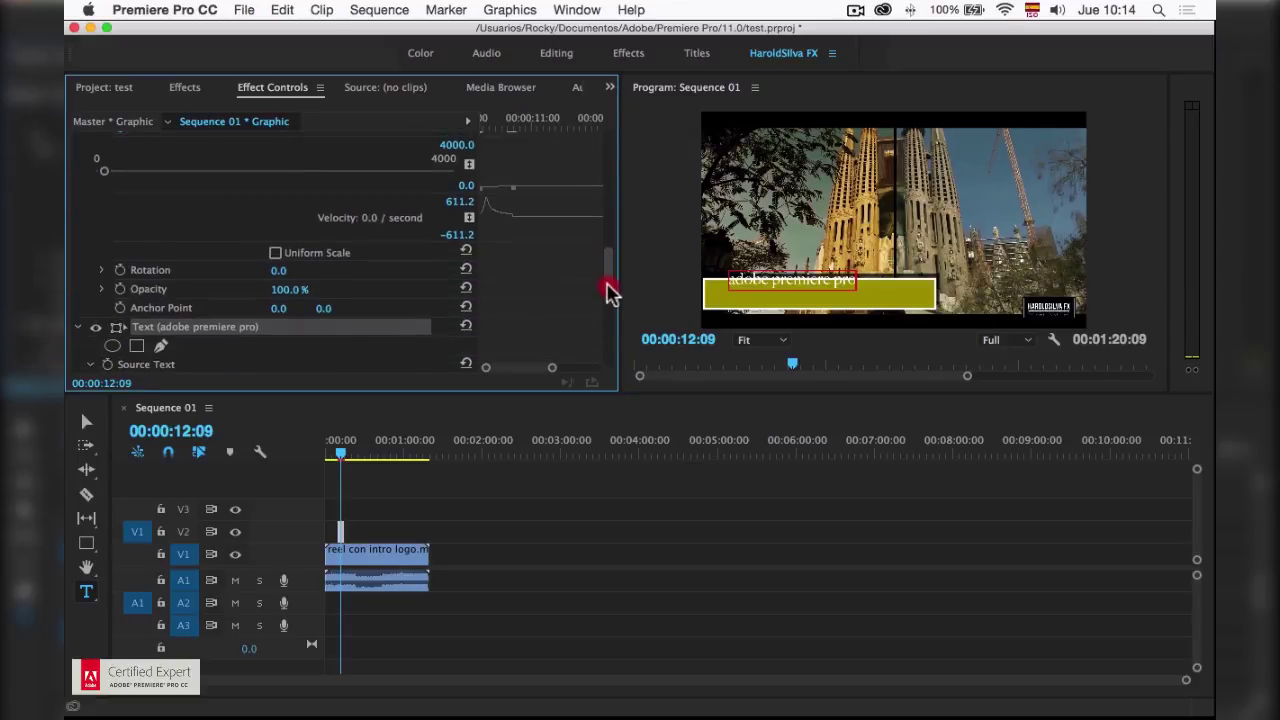
Select the title text and move it down into the yellow bar.
left_click(86, 422)
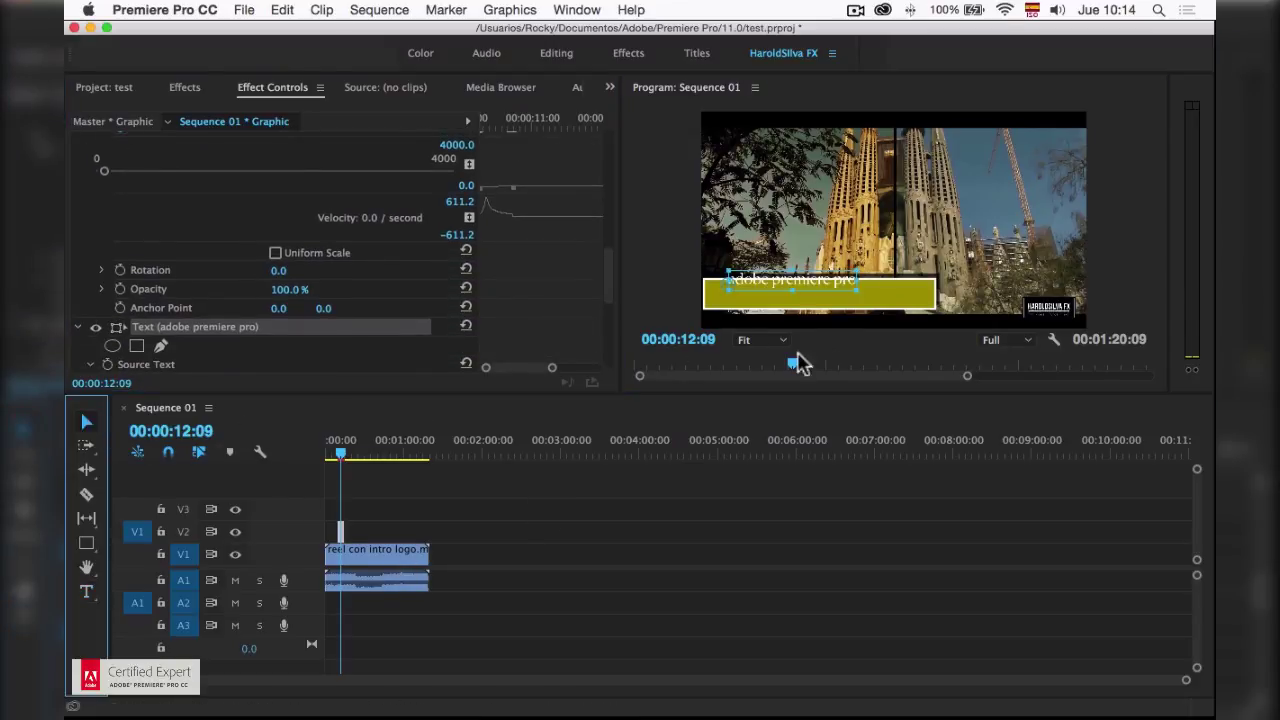
left_click_drag(810, 285, 822, 305)
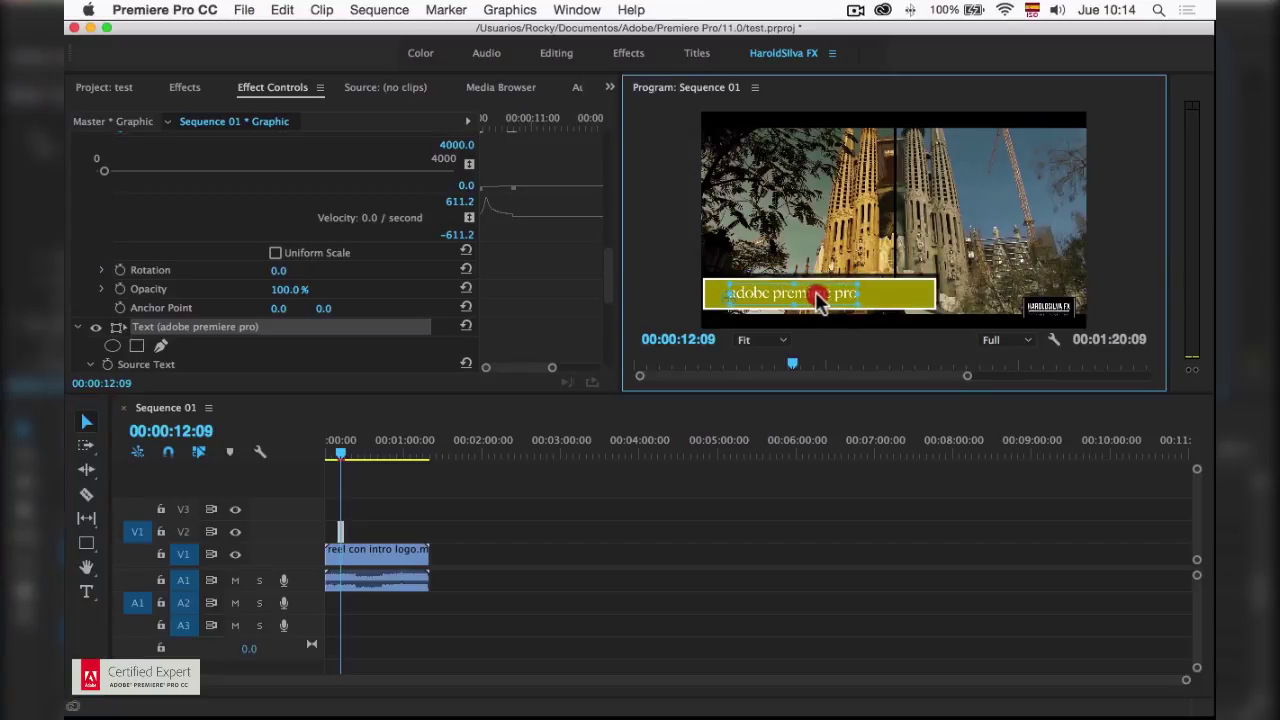
mouse_move(608, 278)
left_mouse_down()
mouse_move(612, 318)
mouse_move(609, 300)
left_mouse_up()
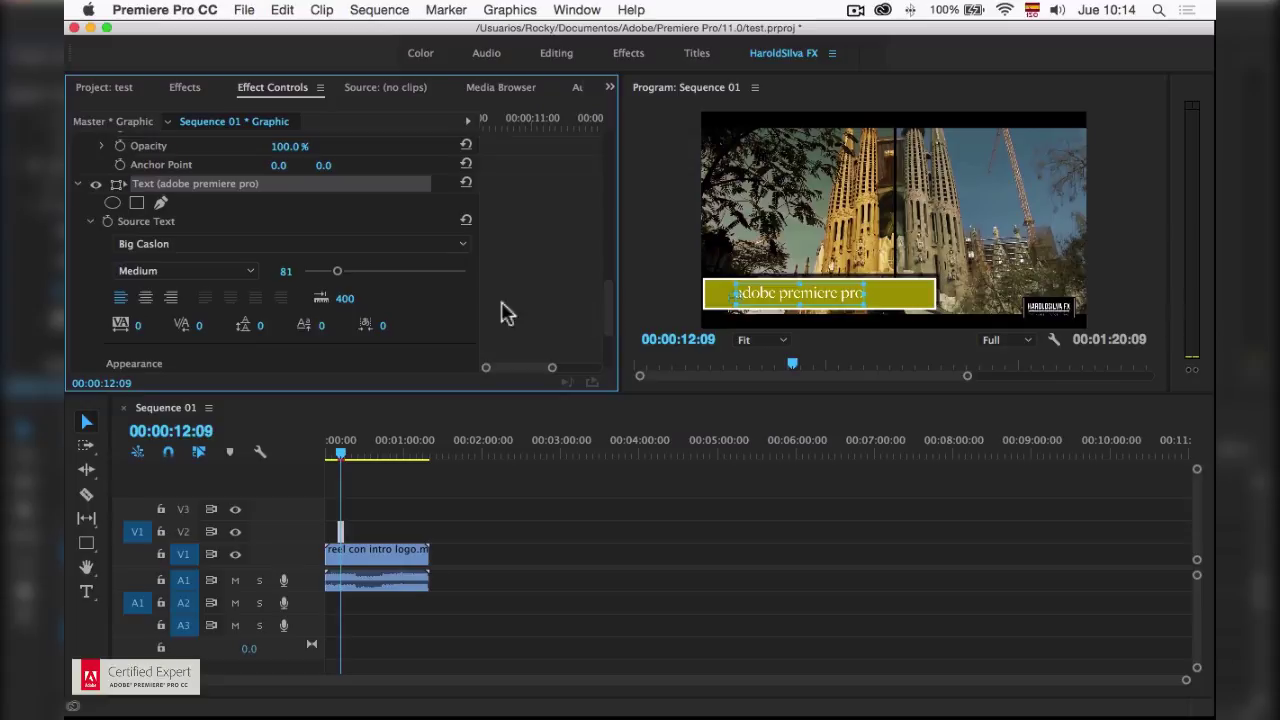
Change the title font to Bebas Neue at size 103 and nudge it down within the bar.
left_click(206, 243)
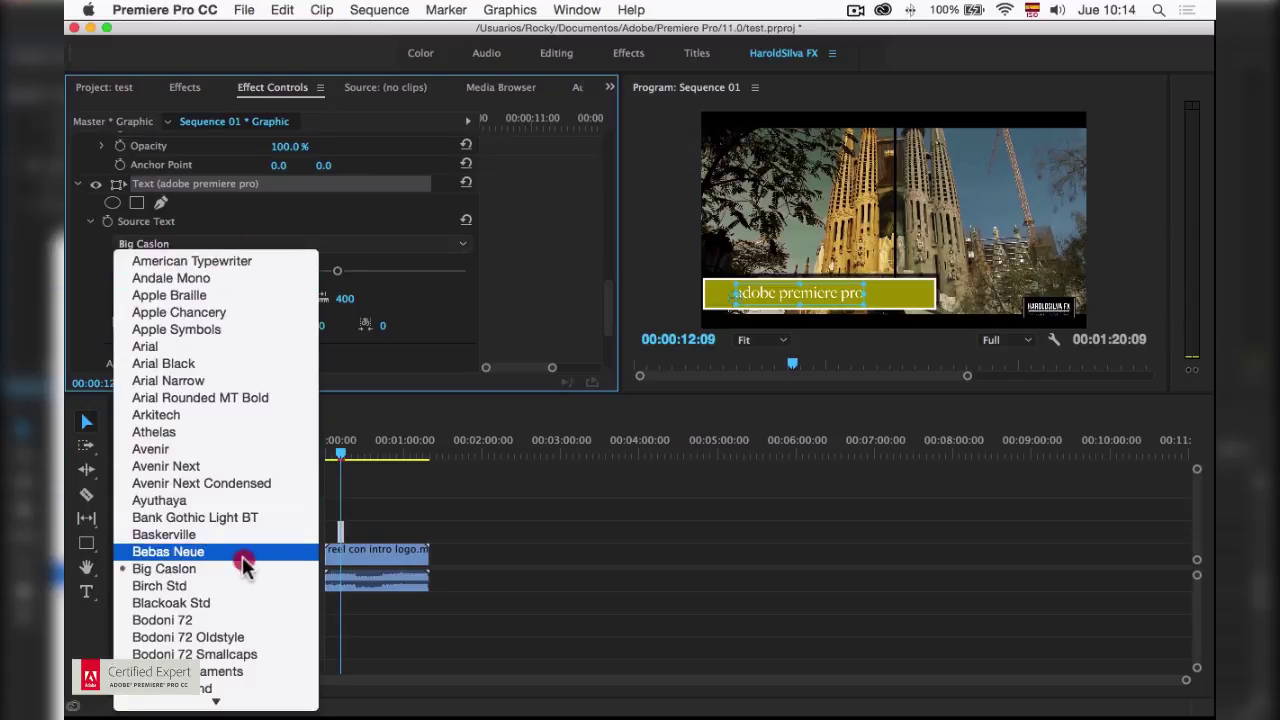
left_click(242, 552)
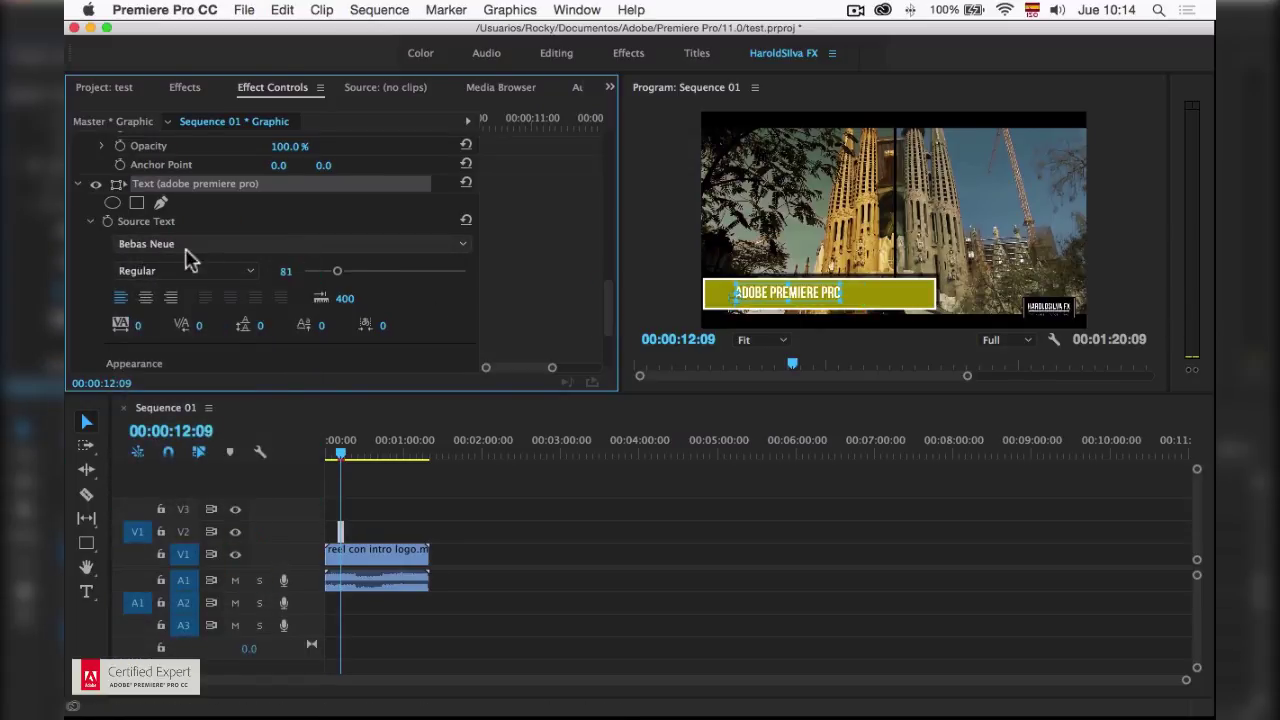
left_click_drag(337, 271, 346, 271)
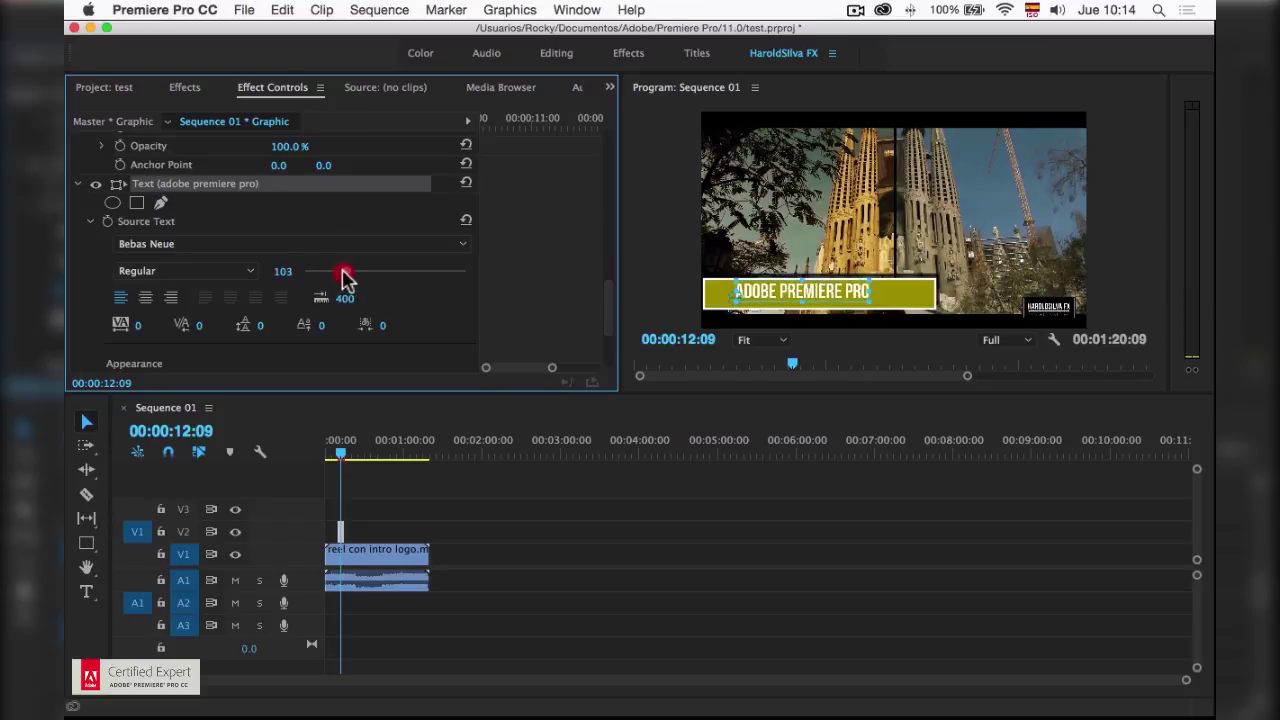
left_click_drag(797, 302, 797, 306)
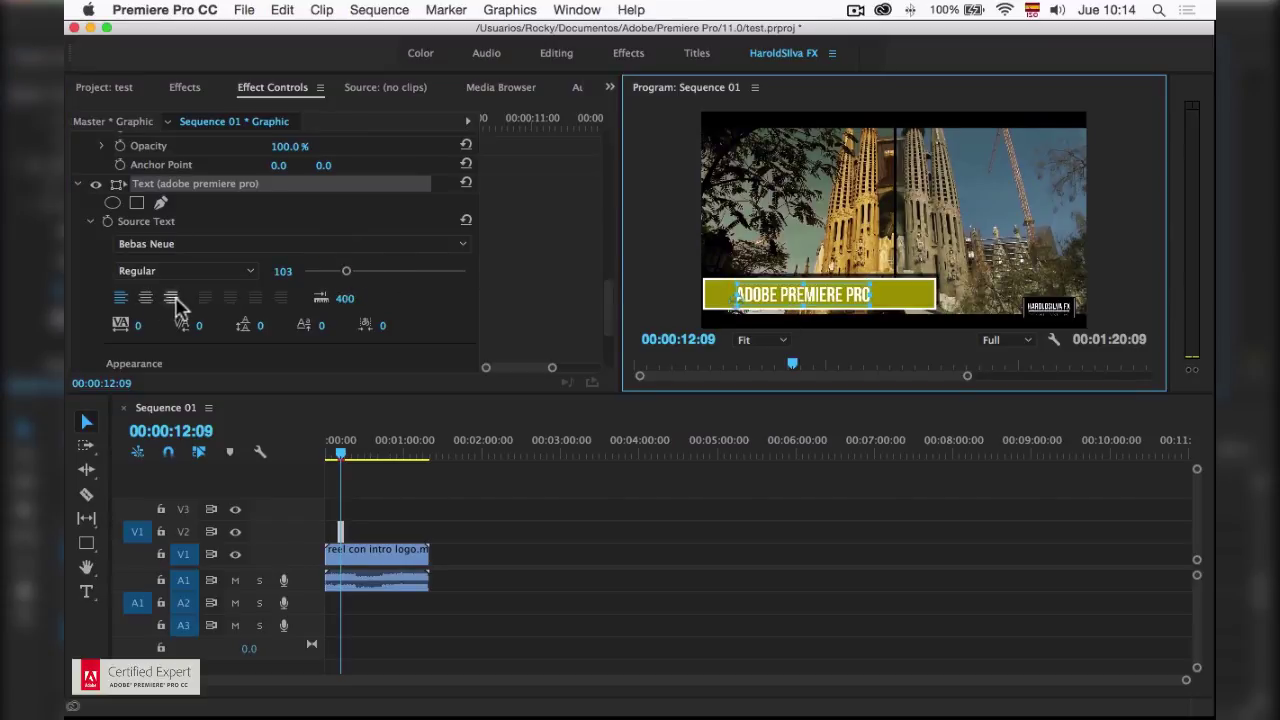
left_click_drag(610, 300, 600, 320)
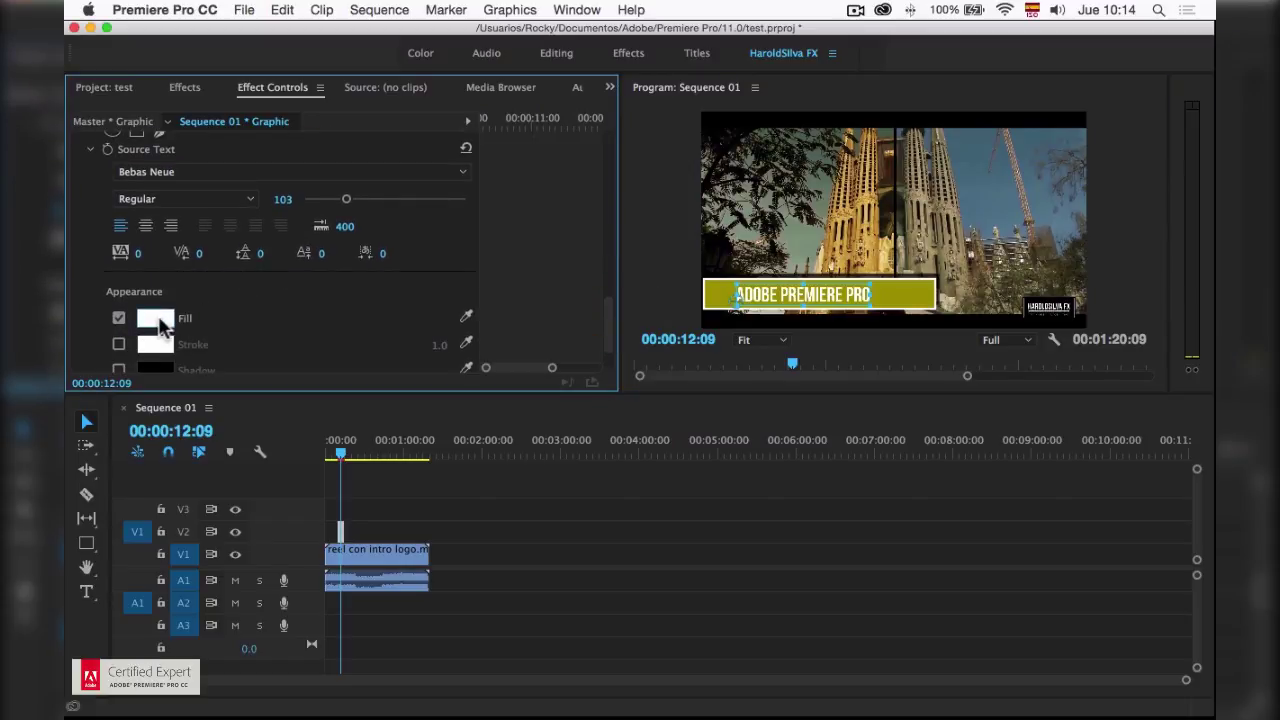
Give the title text a near-black stroke with width 2.0.
left_click(119, 344)
left_click(157, 345)
left_click(452, 186)
left_click(806, 160)
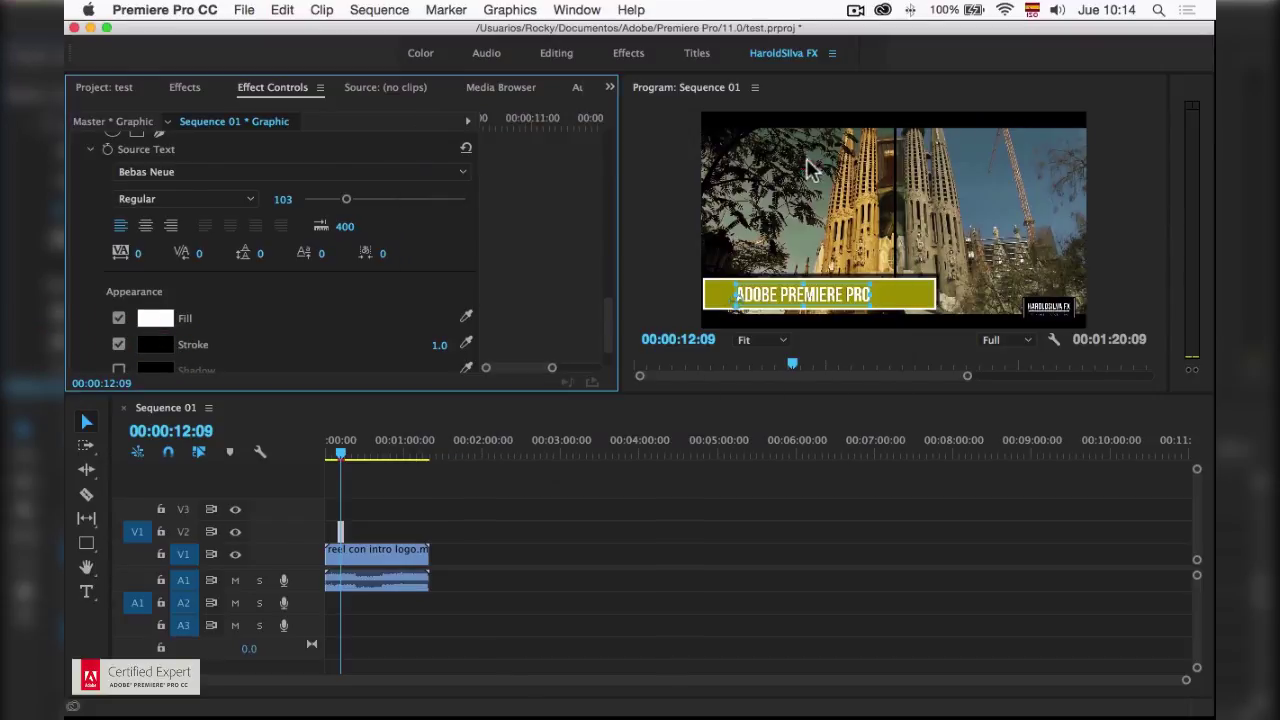
left_click(439, 345)
type("2")
left_click(357, 350)
left_click_drag(604, 314, 607, 340)
Add a drop shadow to the title at 49% opacity, then deselect the clip.
left_click(118, 314)
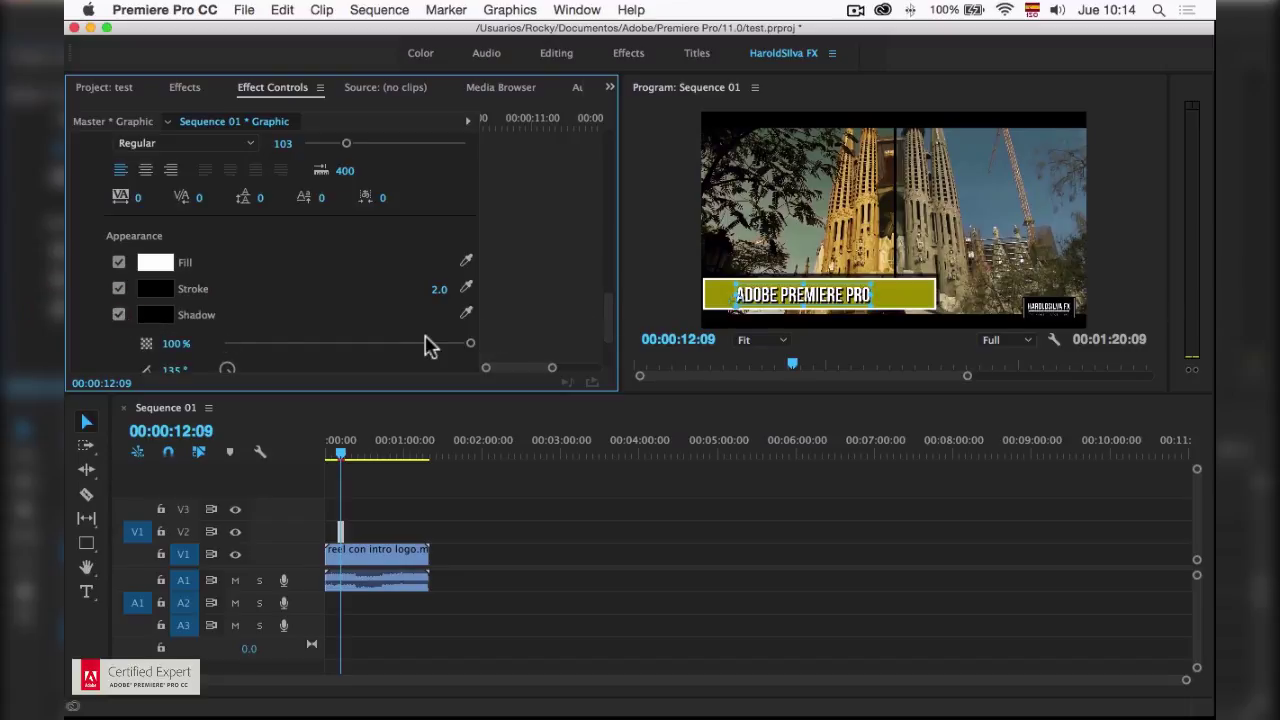
left_click_drag(374, 343, 357, 345)
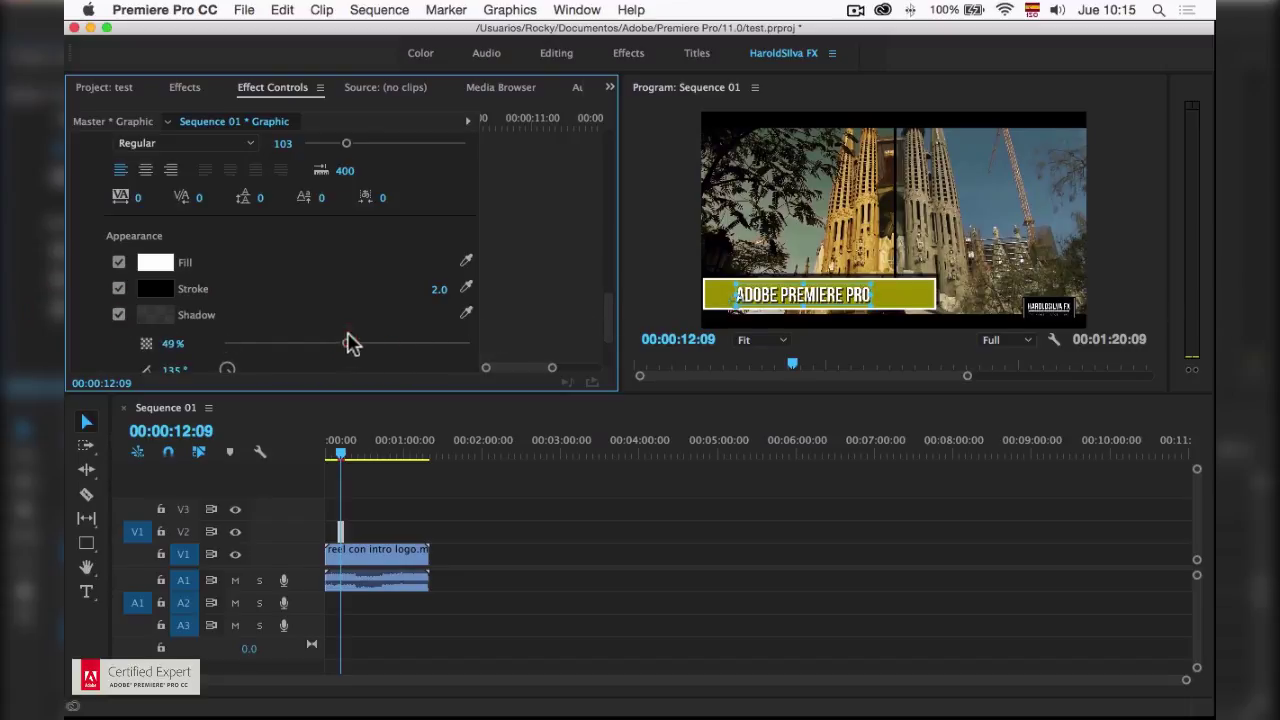
left_click_drag(357, 345, 358, 288)
left_click(703, 510)
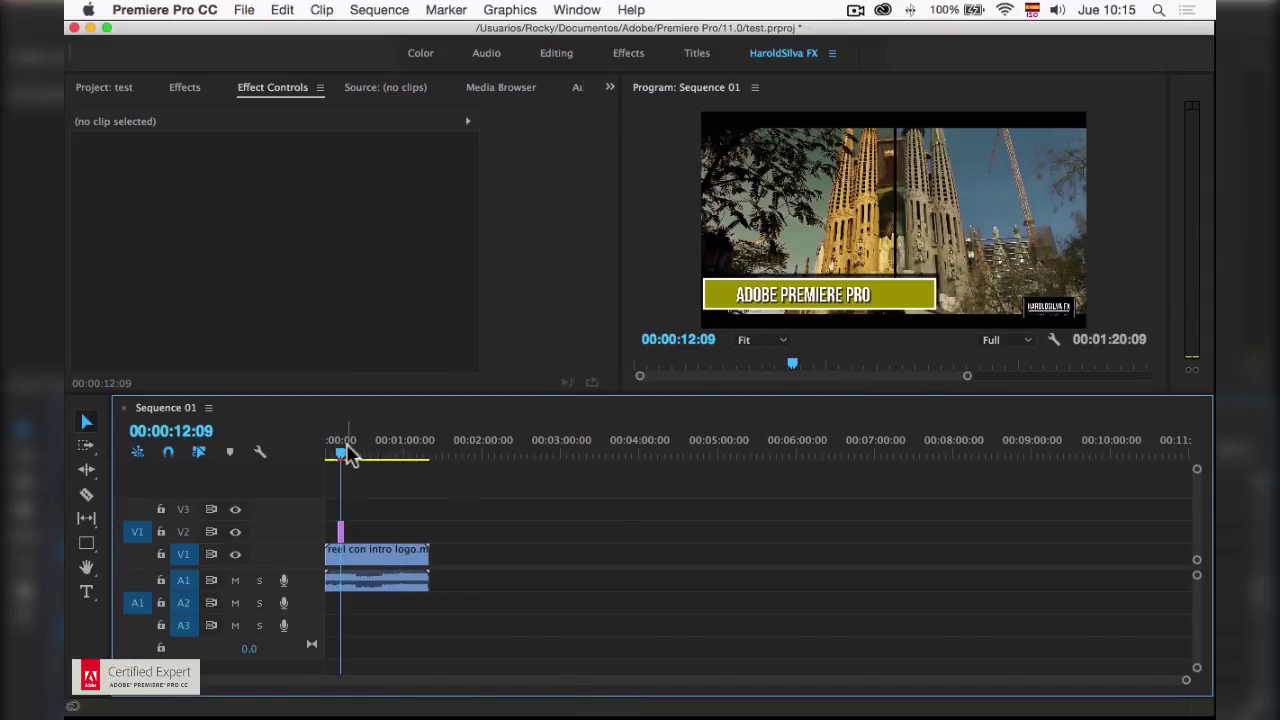
Move the playhead back to 00:00:07:14, save the project, and play the sequence to review the title.
left_click_drag(343, 447, 340, 450)
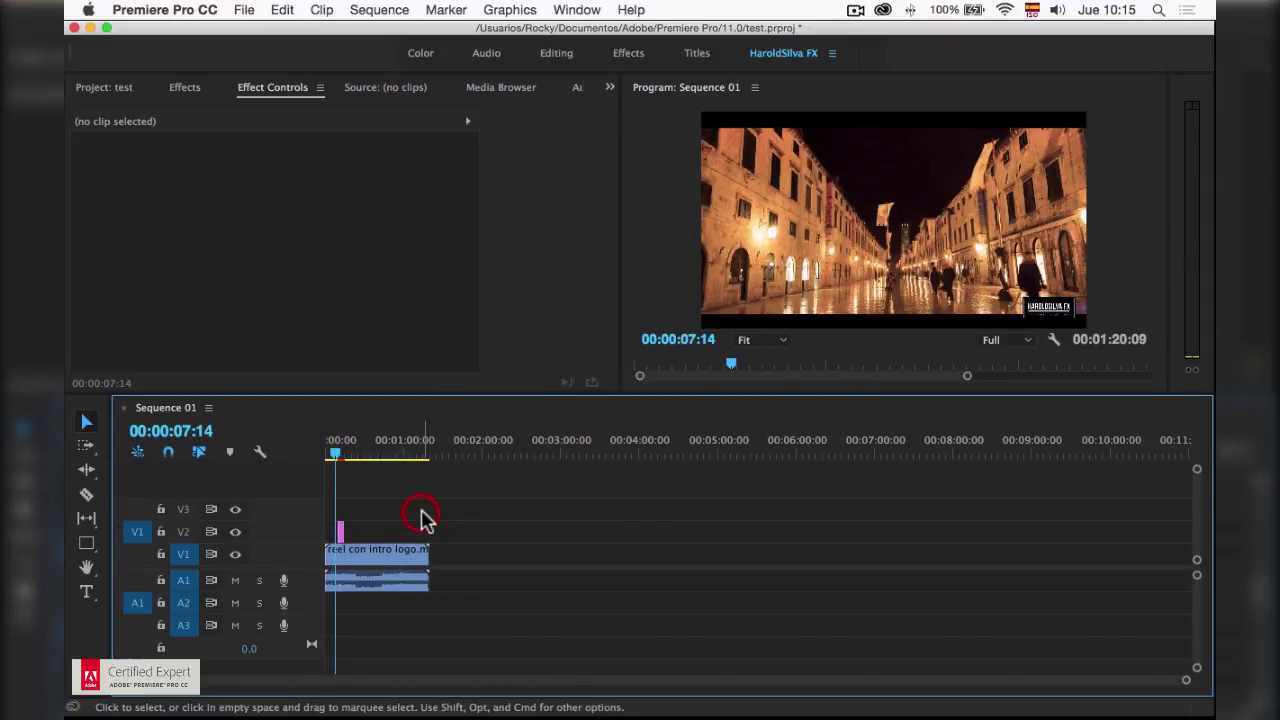
key("cmd+s")
key("space")
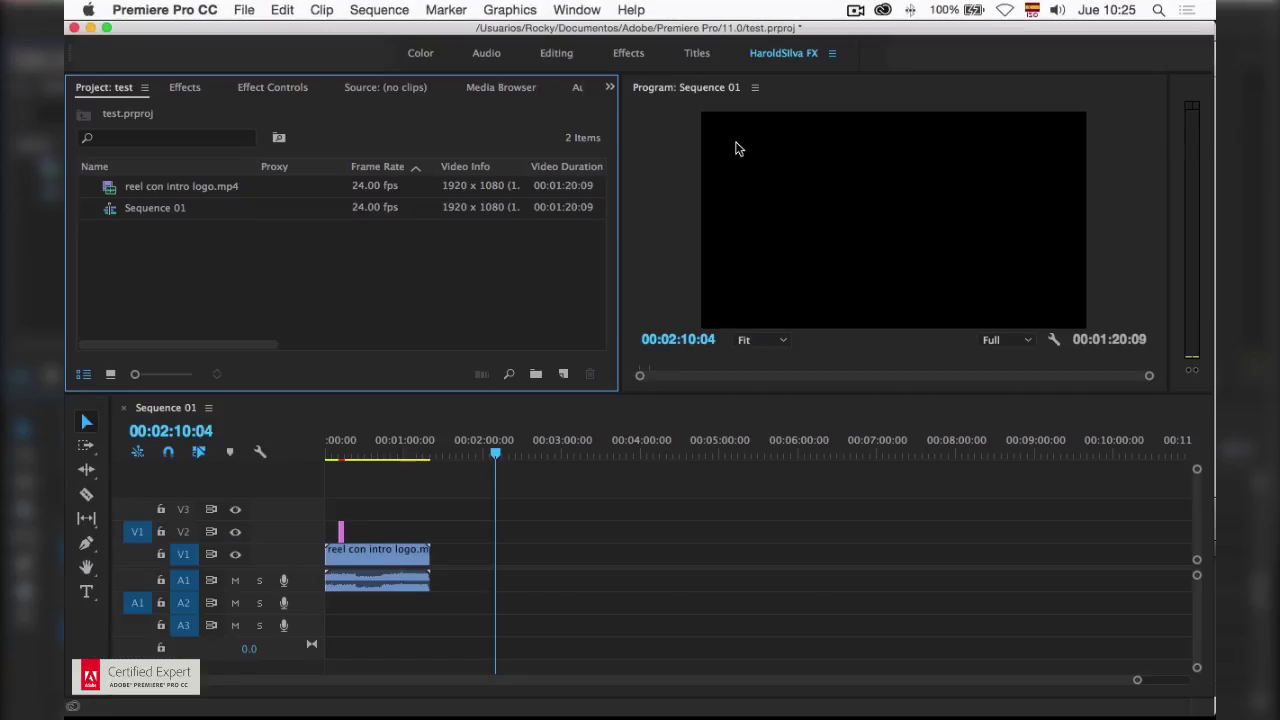
left_click(572, 12)
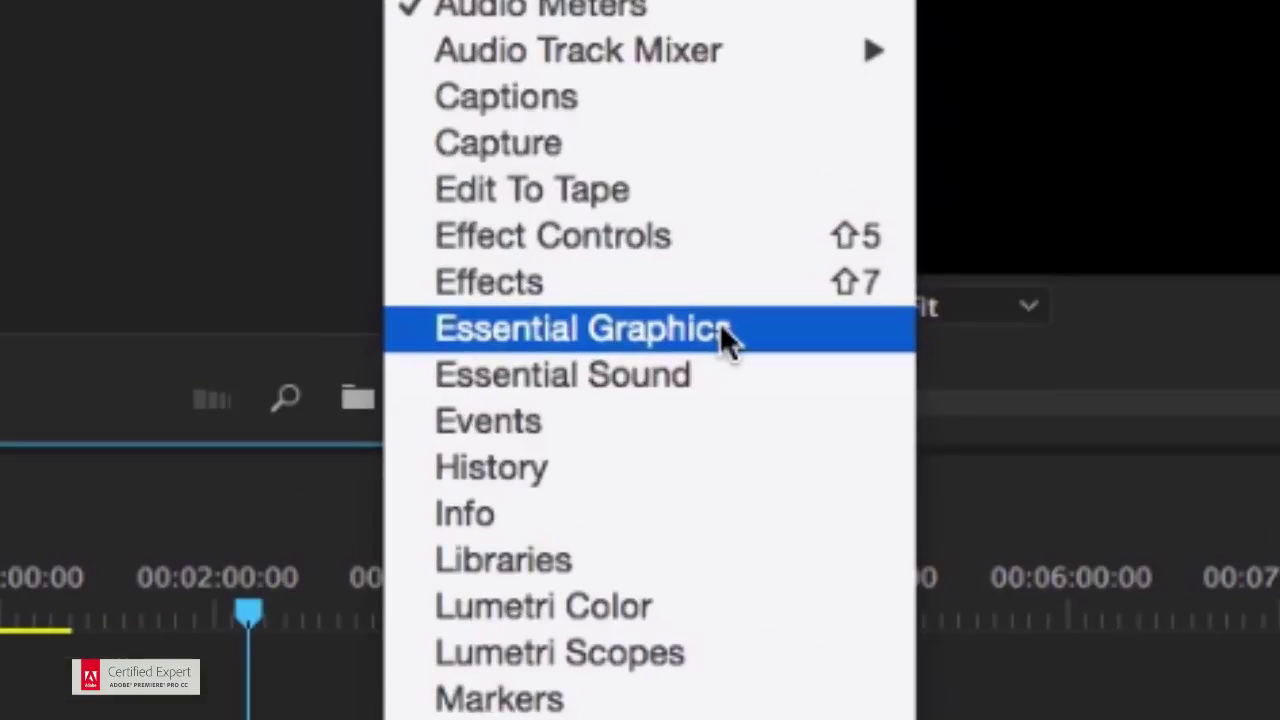
Open the Essential Graphics template browser and look through the [AE] Video Gaming Package and Lower Thirds presets.
left_click(672, 349)
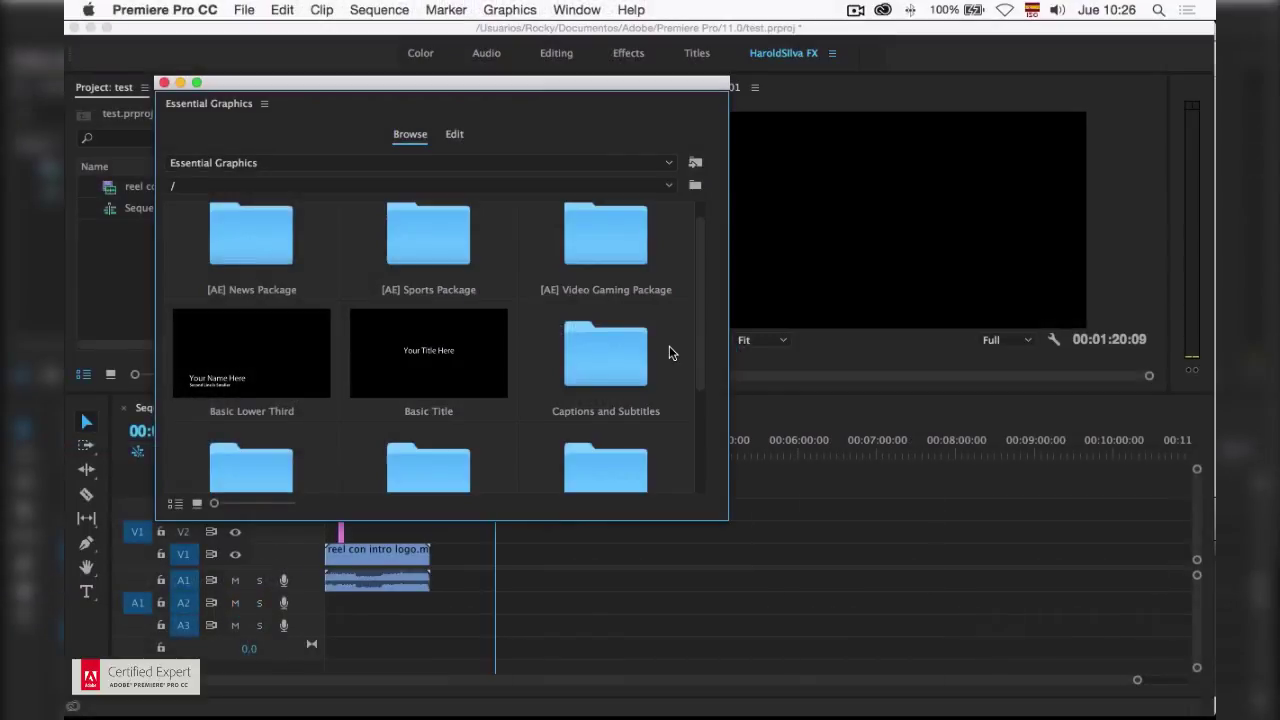
double_click(577, 264)
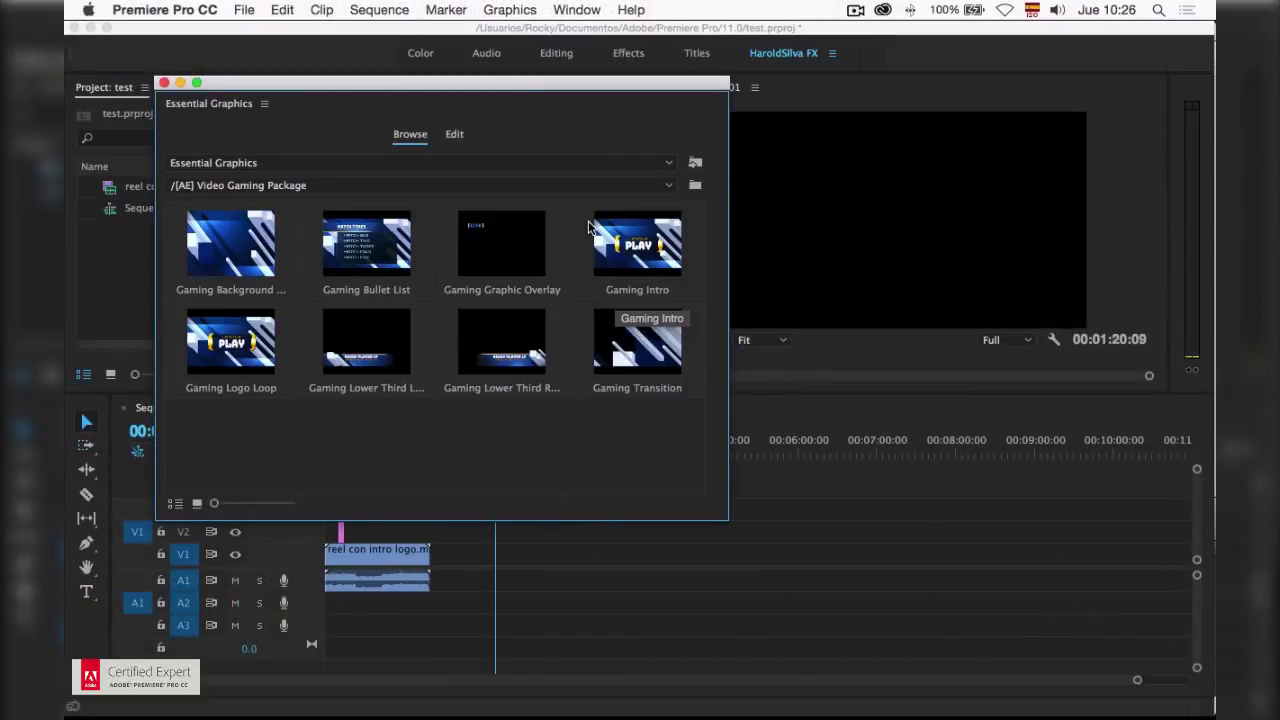
left_click(668, 188)
left_click(252, 203)
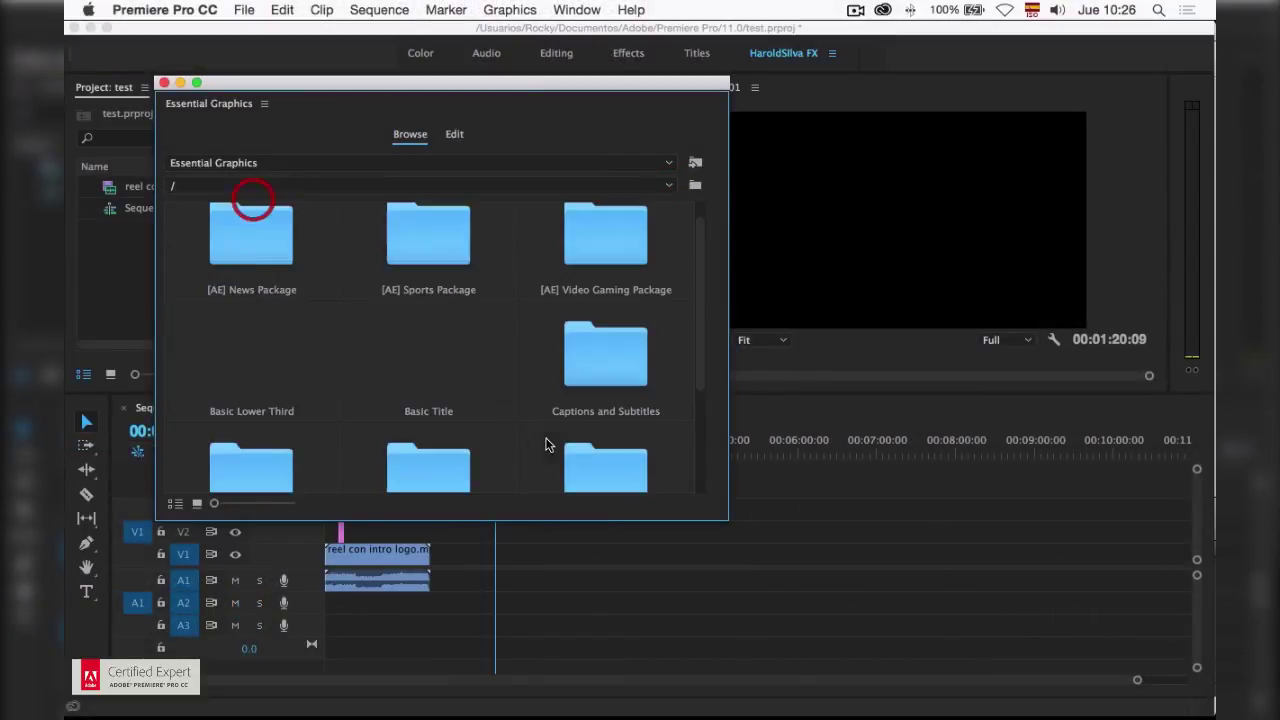
double_click(602, 462)
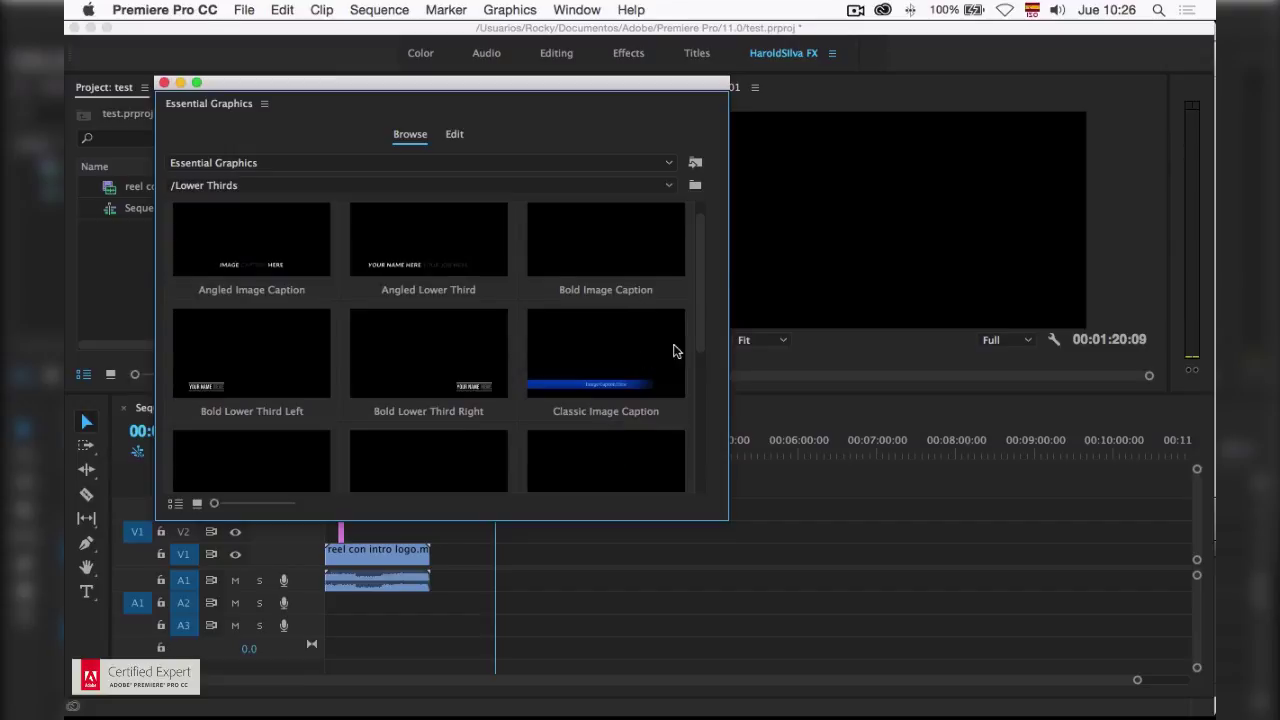
Browse the Credits templates, then switch to the [AE] News Package folder.
mouse_move(702, 318)
left_mouse_down()
mouse_move(704, 442)
mouse_move(703, 251)
mouse_move(708, 514)
mouse_move(713, 197)
left_mouse_up()
left_click(669, 185)
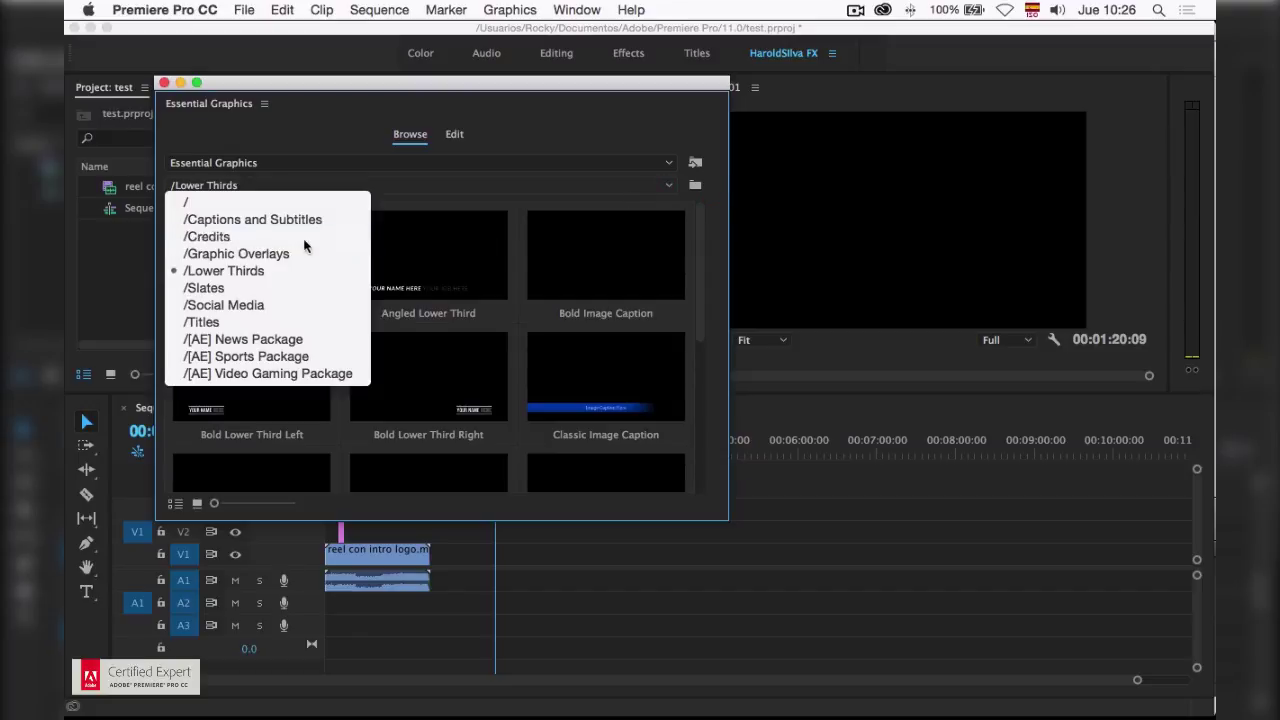
left_click(303, 240)
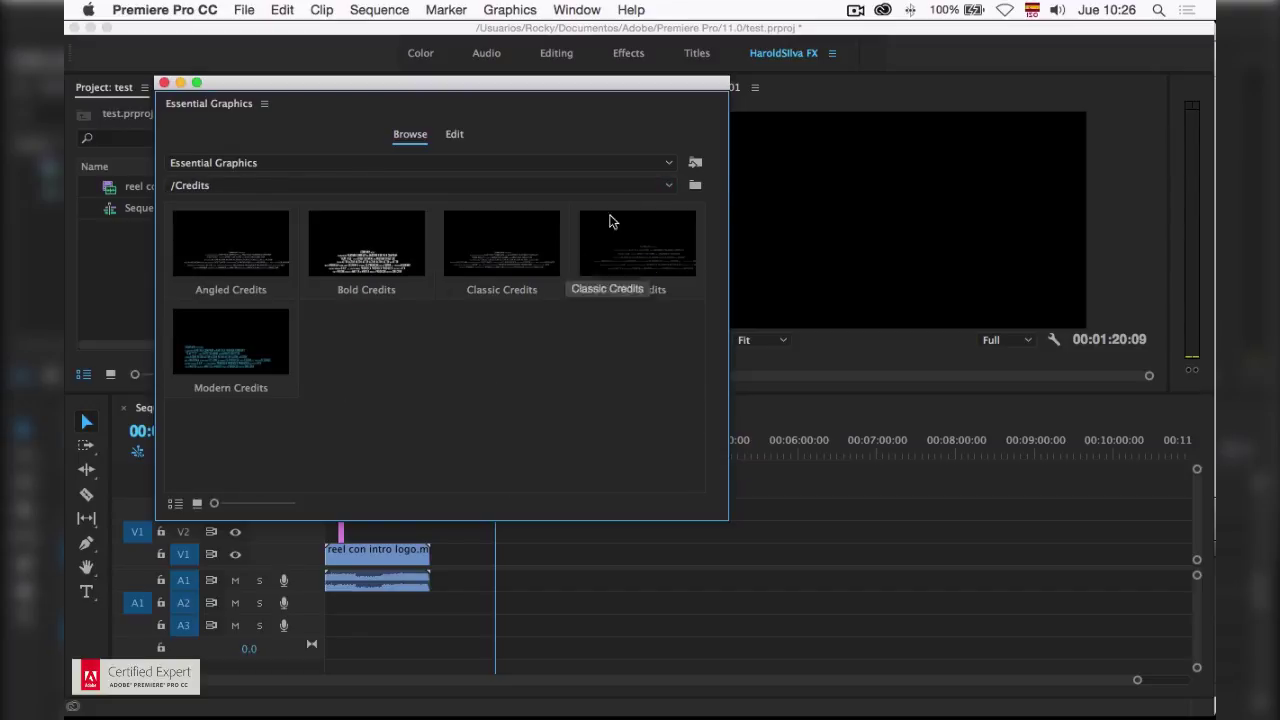
left_click(669, 185)
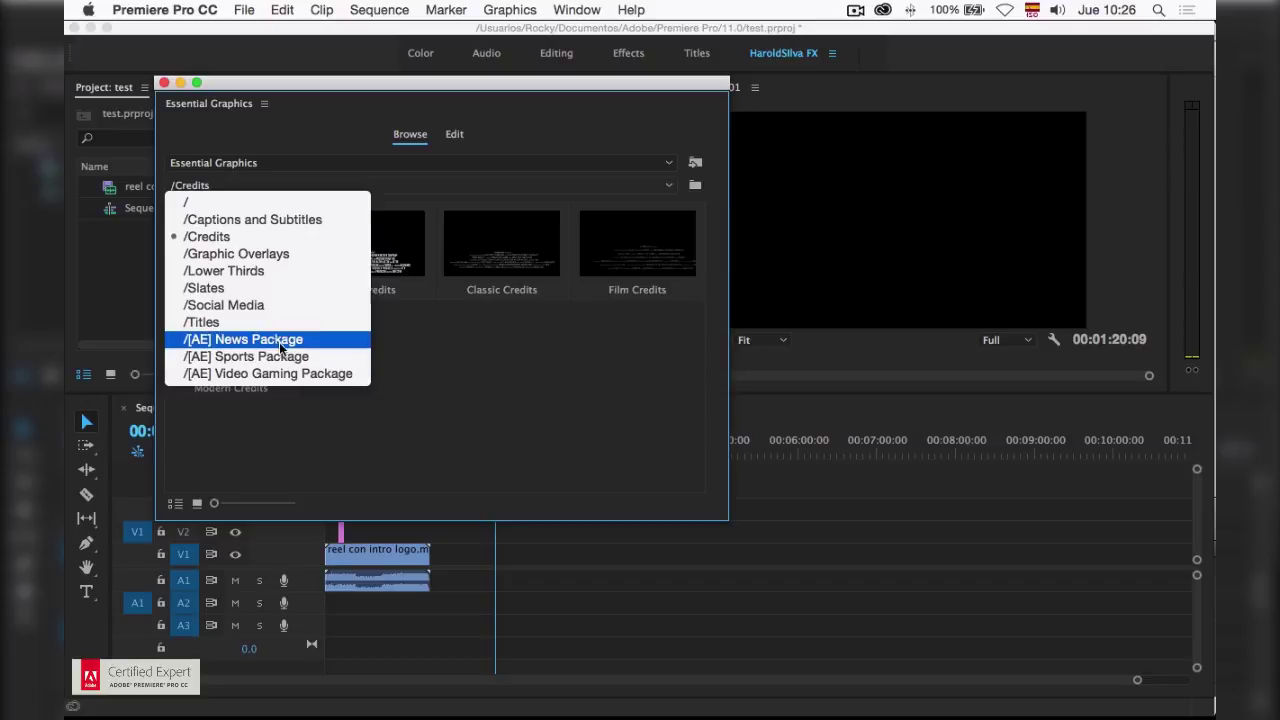
left_click(279, 340)
Place the News Intro template on V1 near 2:10, close the browser, and preview the clip.
mouse_move(380, 278)
left_mouse_down()
mouse_move(451, 561)
mouse_move(496, 560)
left_mouse_up()
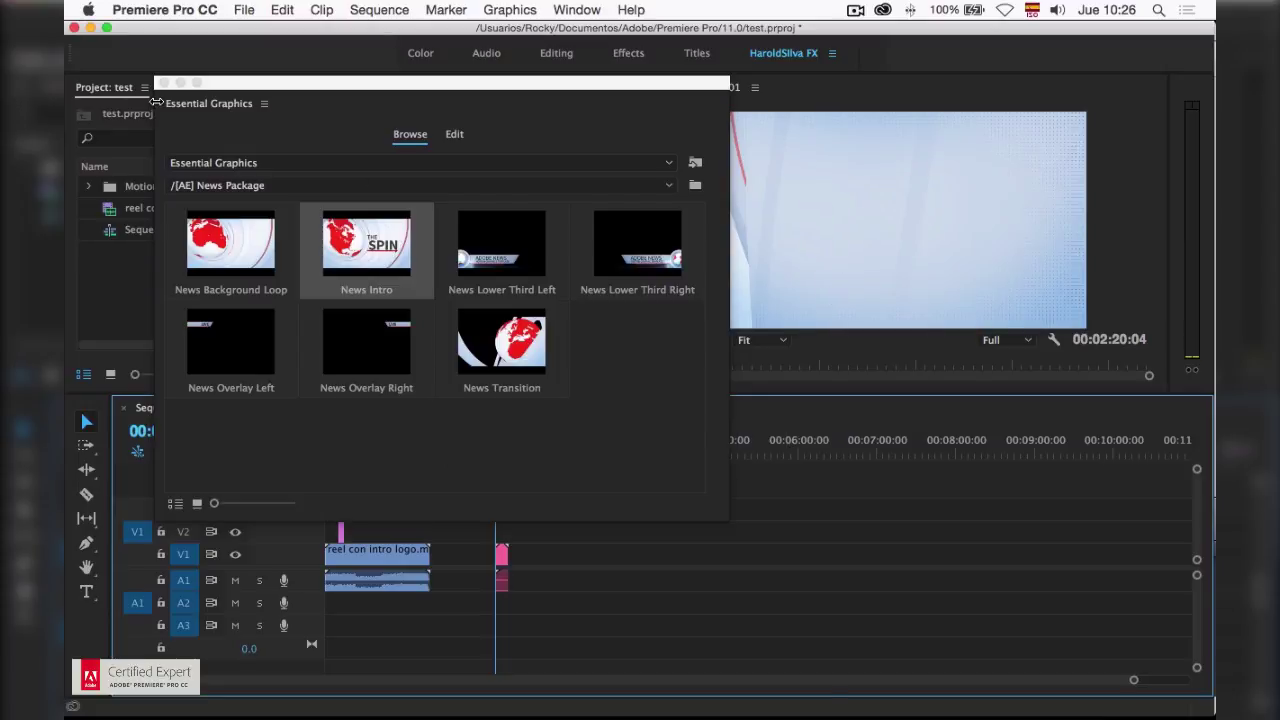
left_click(165, 82)
left_click(503, 453)
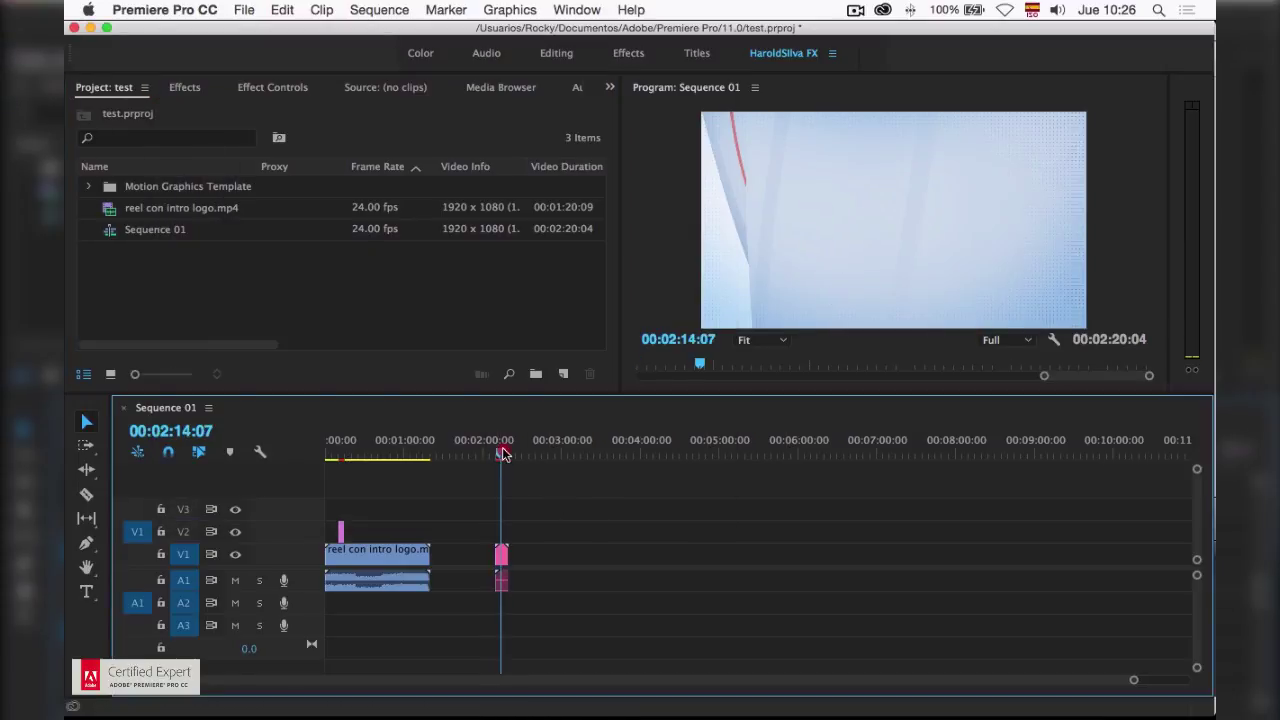